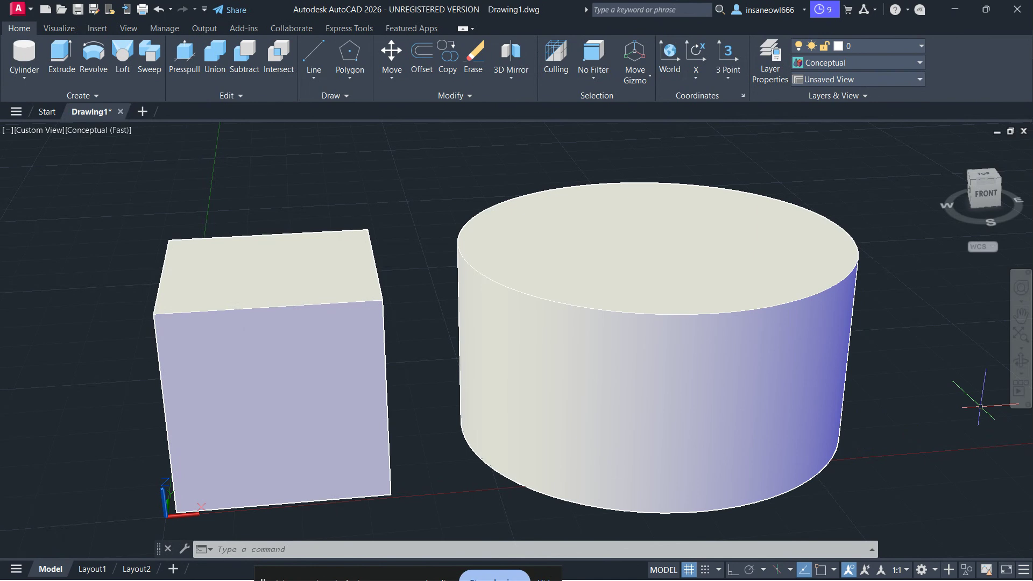
Step: Move the box along the X axis until it overlaps the side of the cylinder
{"action": "scroll", "coordinate": [909, 395], "scroll_direction": "down", "scroll_amount": 4}
{"action": "middle_click_drag", "start_coordinate": [793, 391], "coordinate": [860, 415], "text": "shift"}
{"action": "scroll", "coordinate": [715, 365], "scroll_direction": "up", "scroll_amount": 2}
{"action": "mouse_move", "coordinate": [715, 365]}
{"action": "middle_mouse_down"}
{"action": "mouse_move", "coordinate": [768, 322]}
{"action": "mouse_move", "coordinate": [749, 318]}
{"action": "mouse_move", "coordinate": [705, 367]}
{"action": "middle_mouse_up"}
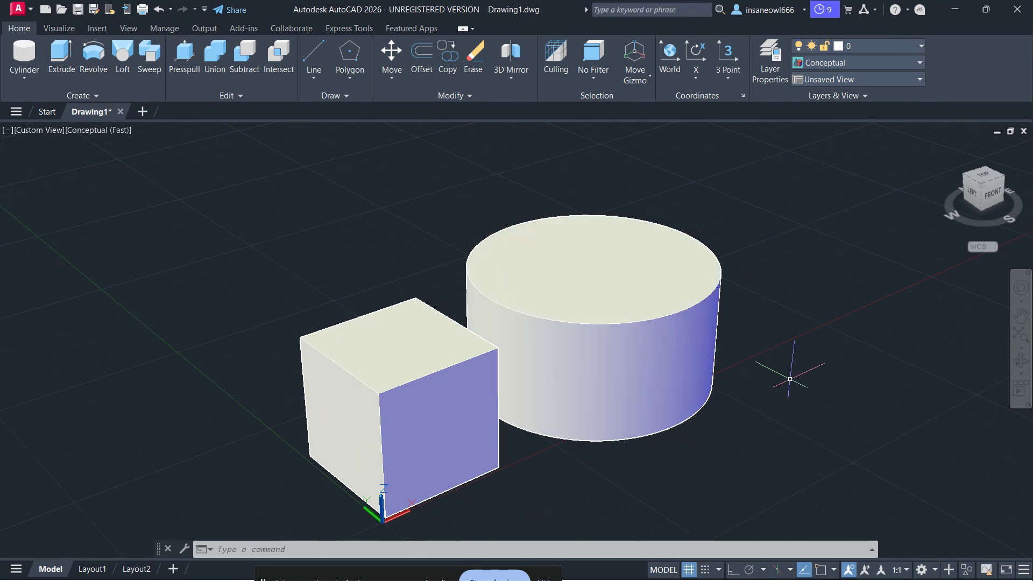
{"action": "middle_click_drag", "start_coordinate": [790, 369], "coordinate": [704, 379]}
{"action": "middle_click_drag", "start_coordinate": [729, 332], "coordinate": [682, 336], "text": "shift"}
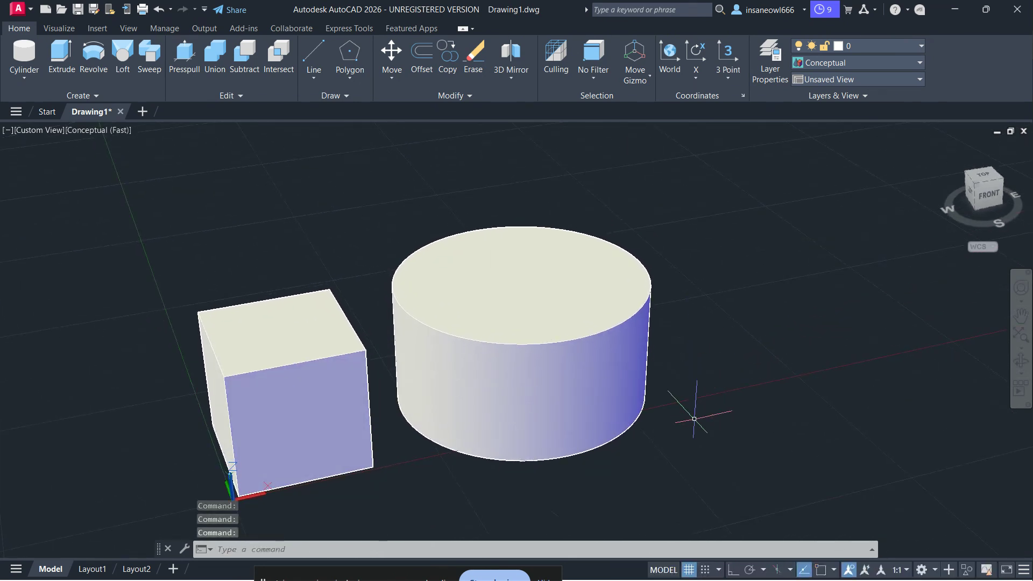
{"action": "left_click", "coordinate": [376, 506]}
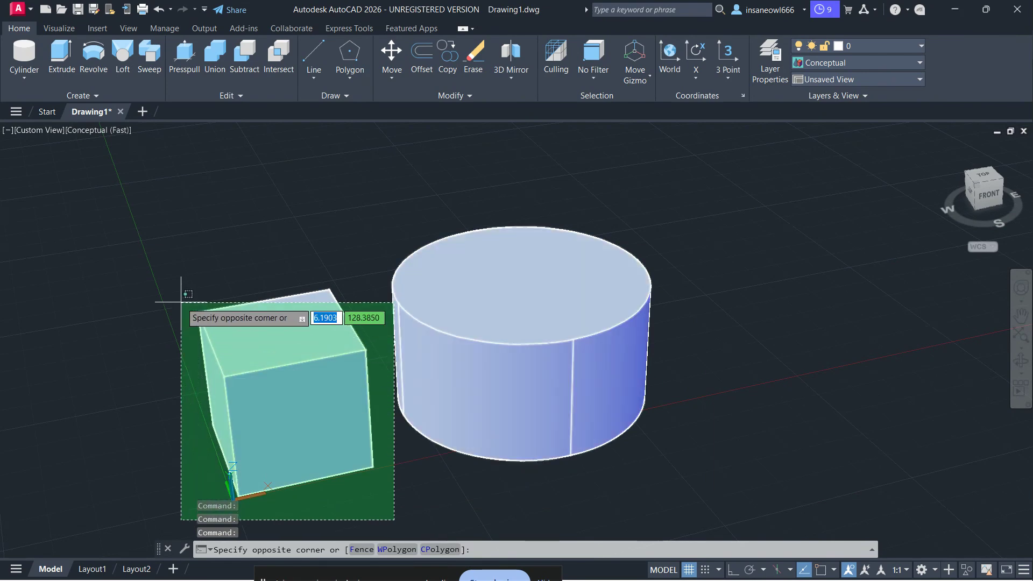
{"action": "left_click", "coordinate": [338, 452]}
{"action": "middle_click_drag", "start_coordinate": [440, 472], "coordinate": [410, 458], "text": "shift"}
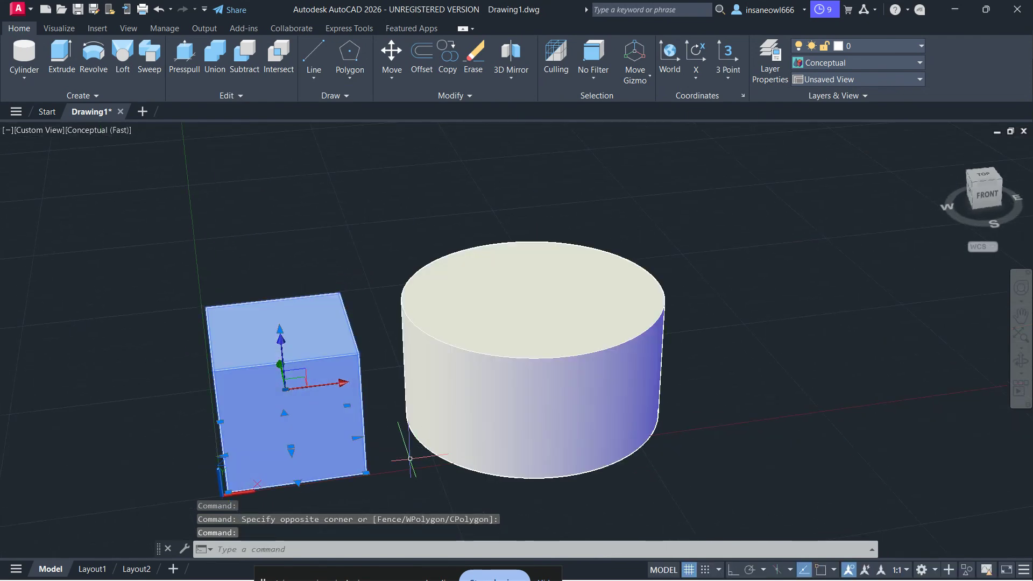
{"action": "left_click", "coordinate": [299, 388]}
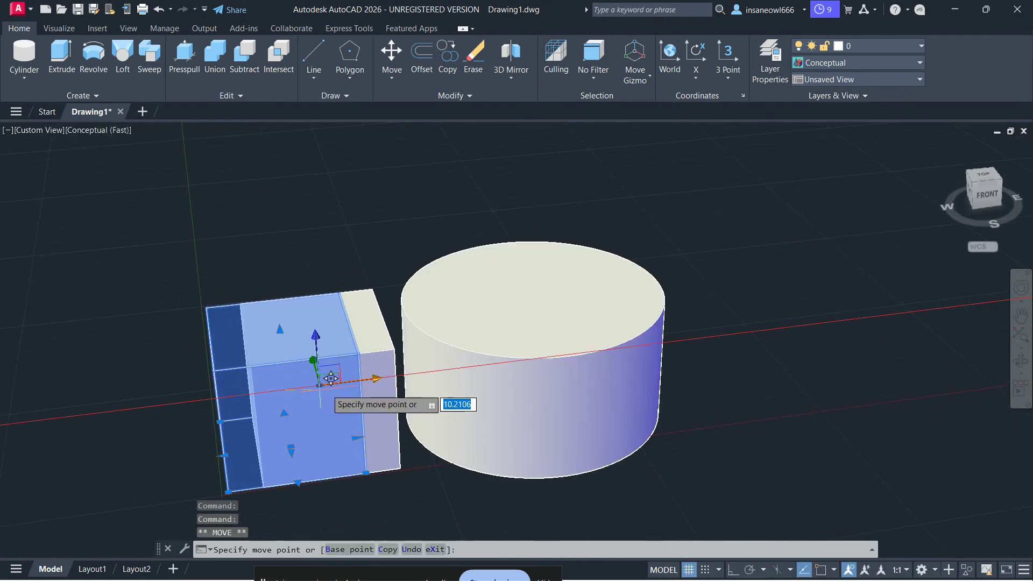
{"action": "key", "text": "Escape"}
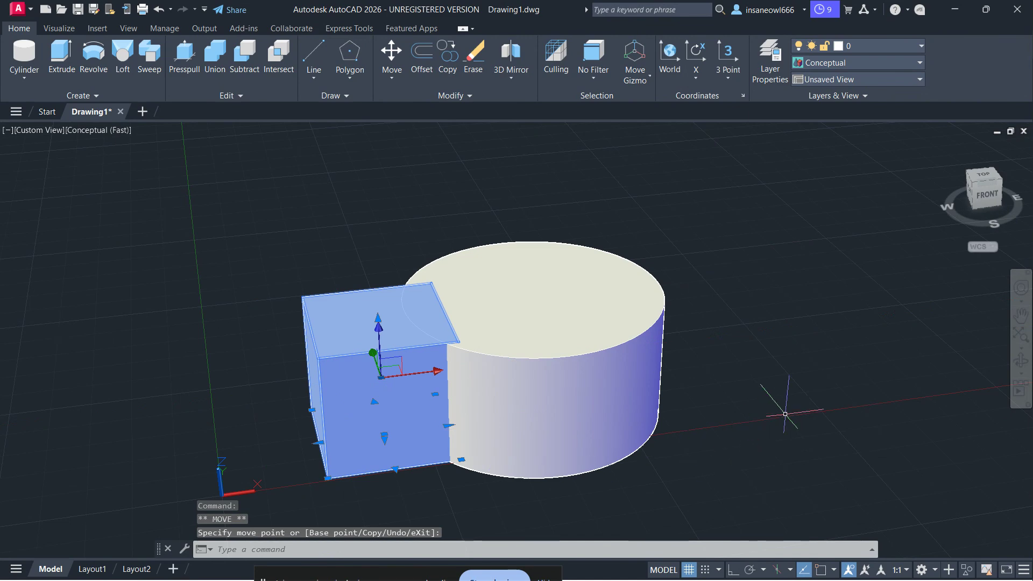
{"action": "key", "text": "Escape"}
Step: Start an edge fillet on the cylinder's top circular edge
{"action": "middle_click_drag", "start_coordinate": [710, 404], "coordinate": [734, 370], "text": "shift"}
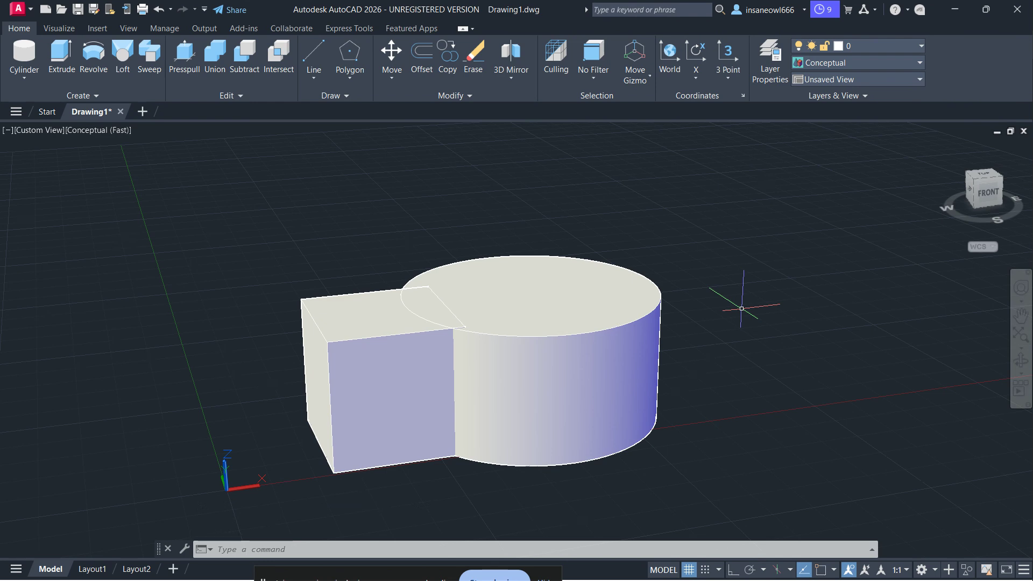
{"action": "middle_click_drag", "start_coordinate": [685, 254], "coordinate": [710, 288], "text": "shift"}
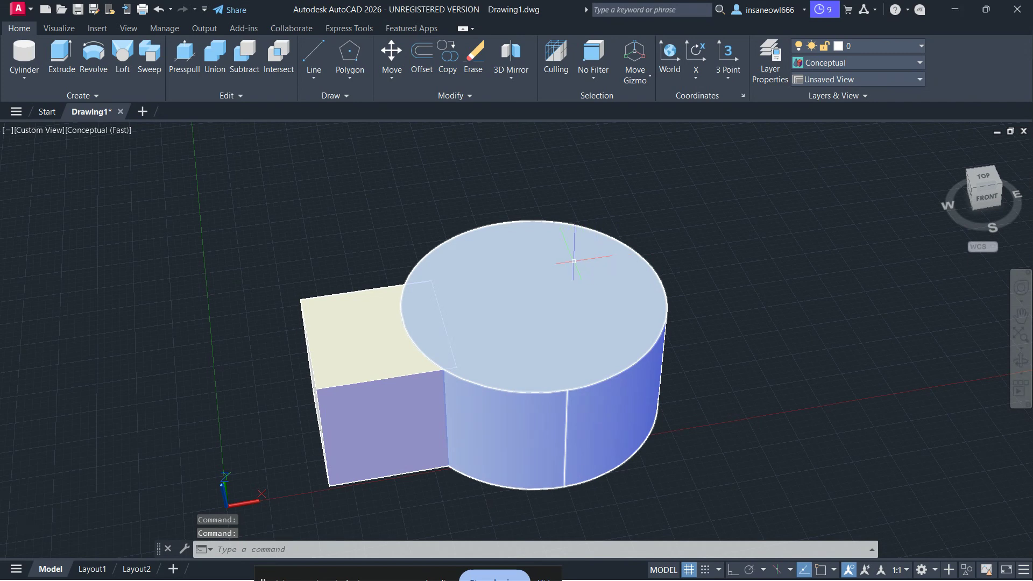
{"action": "key", "text": "Escape"}
{"action": "left_click", "coordinate": [231, 96]}
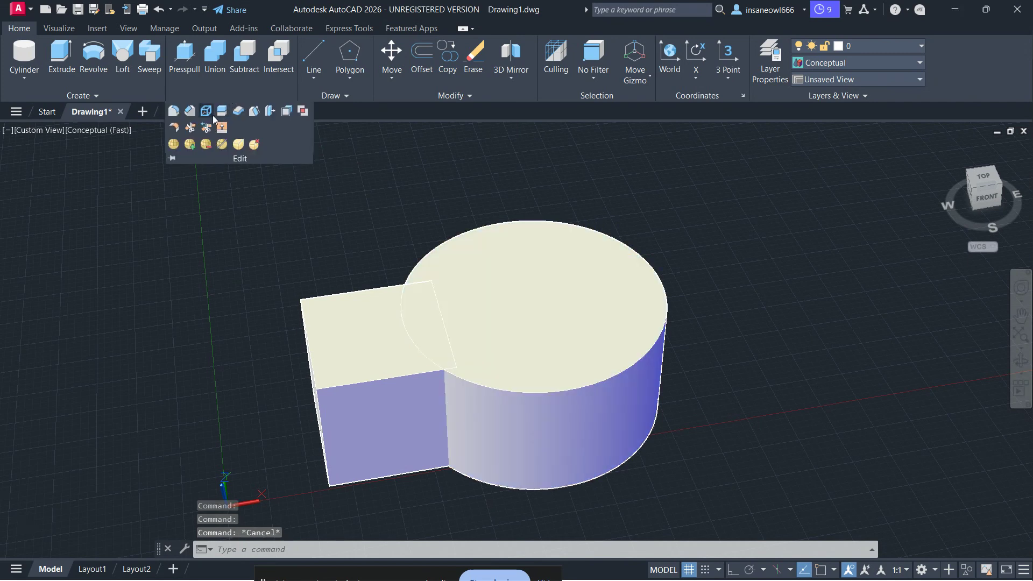
{"action": "left_click", "coordinate": [175, 111]}
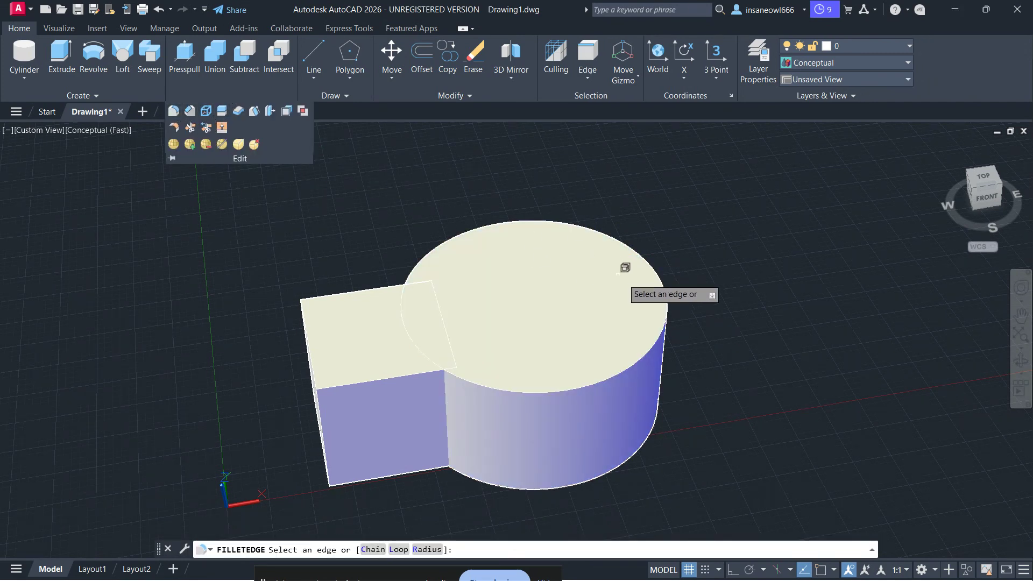
{"action": "scroll", "coordinate": [560, 393], "scroll_direction": "up", "scroll_amount": 2}
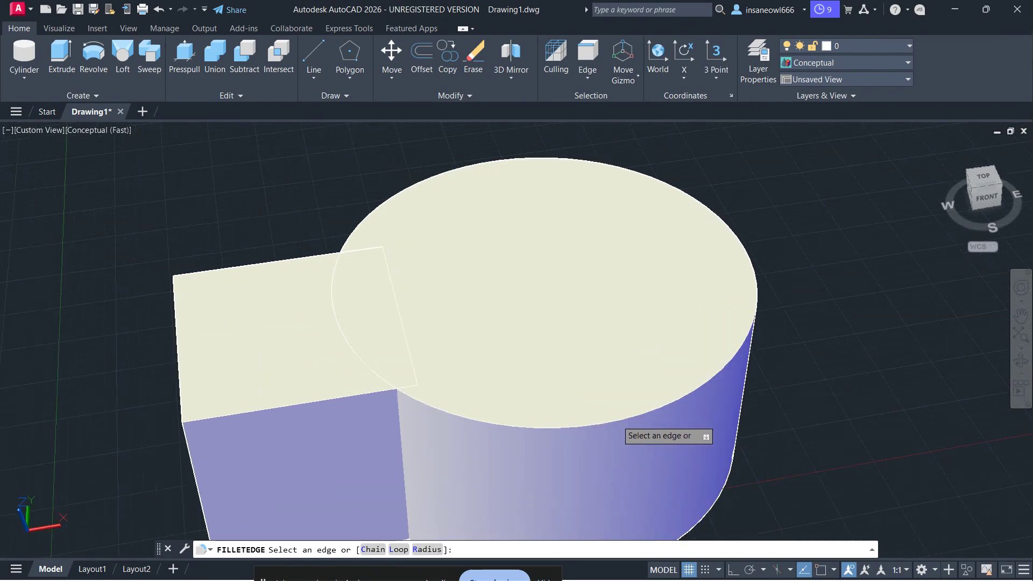
{"action": "left_click", "coordinate": [635, 416]}
{"action": "scroll", "coordinate": [727, 420], "scroll_direction": "down", "scroll_amount": 1}
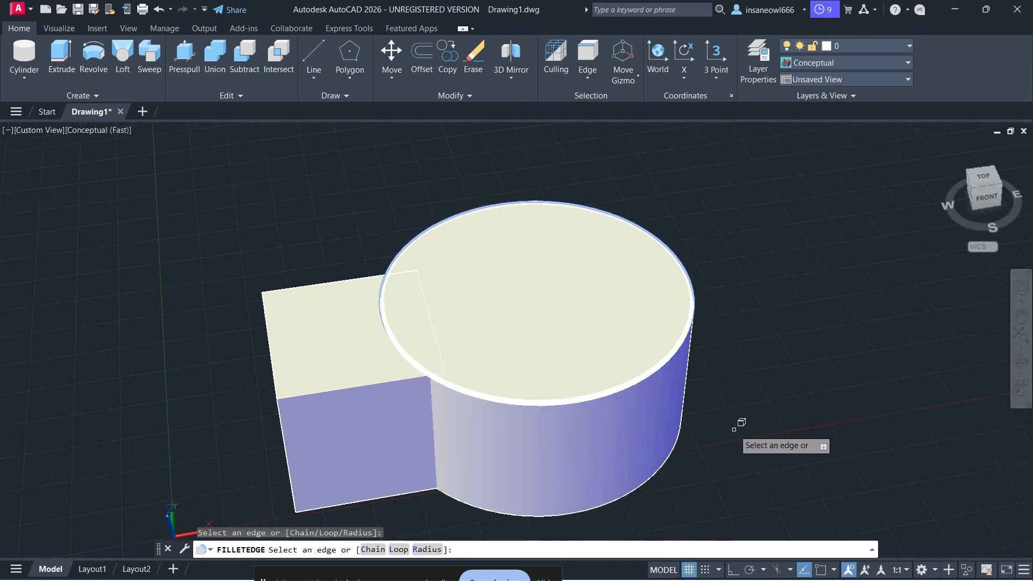
{"action": "key", "text": "Return"}
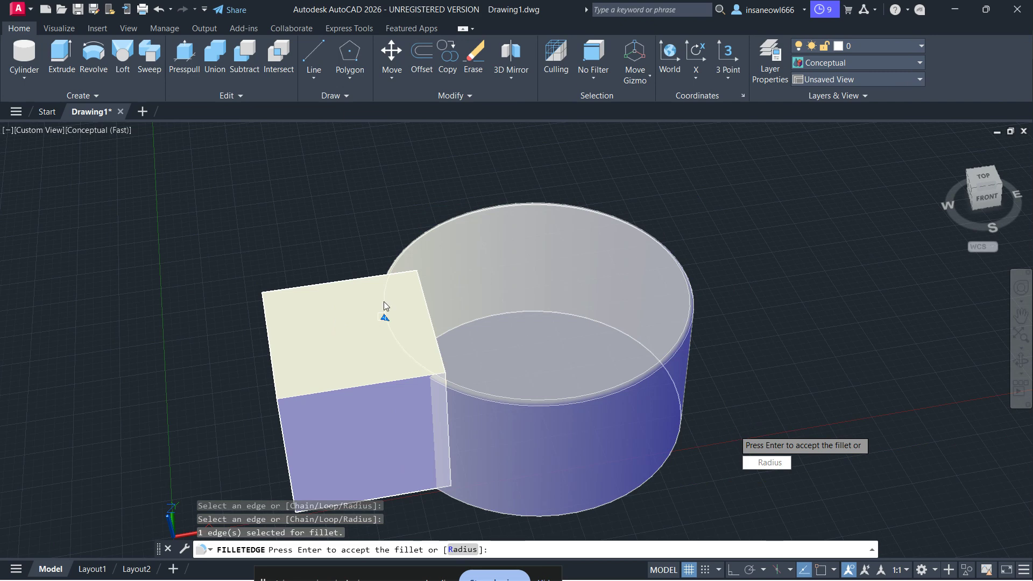
Step: Pick a larger fillet radius so the cylinder's top rim is broadly rounded, and accept the fillet
{"action": "type", "text": "r"}
{"action": "key", "text": "Return"}
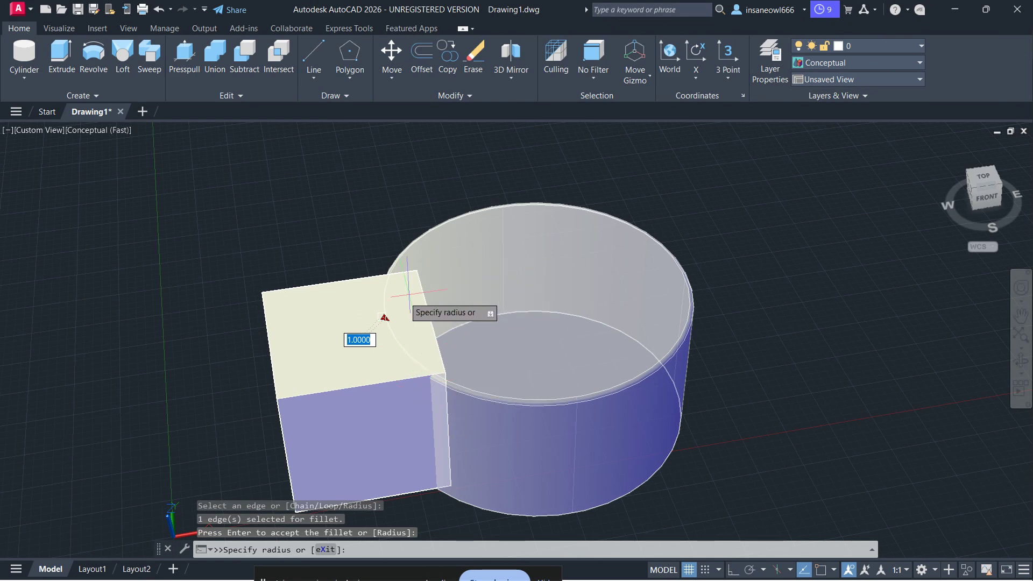
{"action": "key", "text": "Return"}
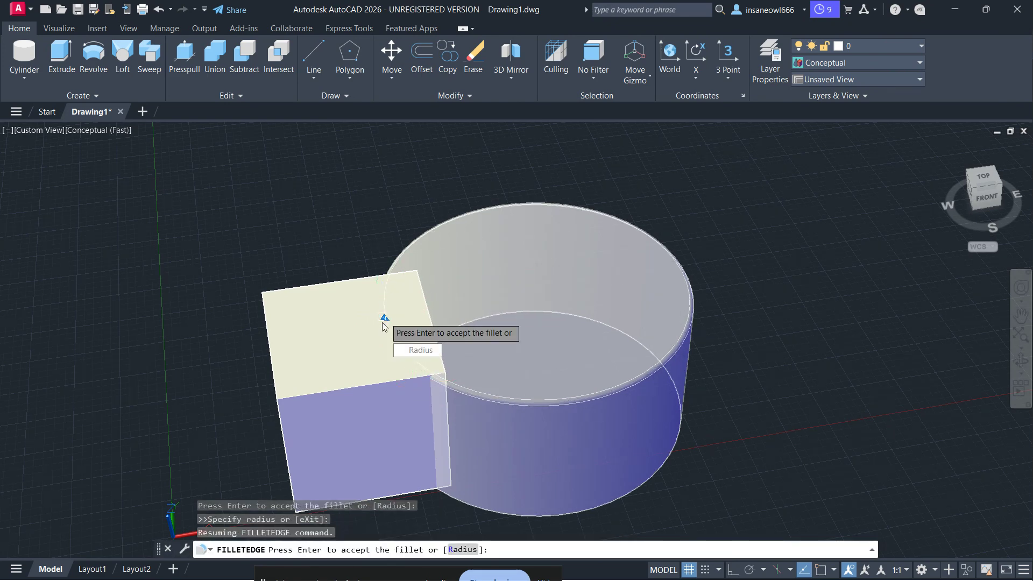
{"action": "type", "text": "r"}
{"action": "key", "text": "Return"}
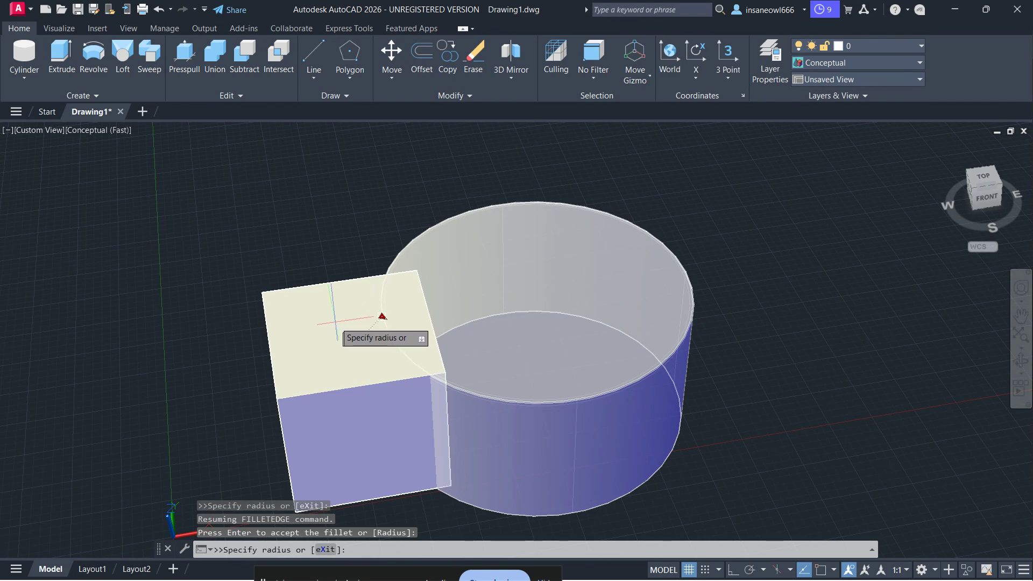
{"action": "left_click", "coordinate": [392, 331]}
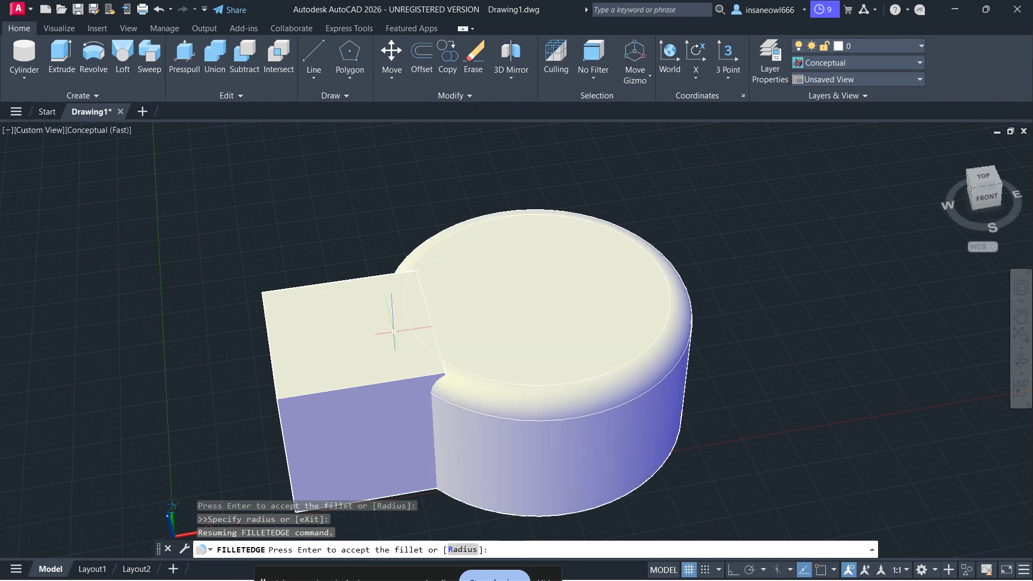
{"action": "key", "text": "Return"}
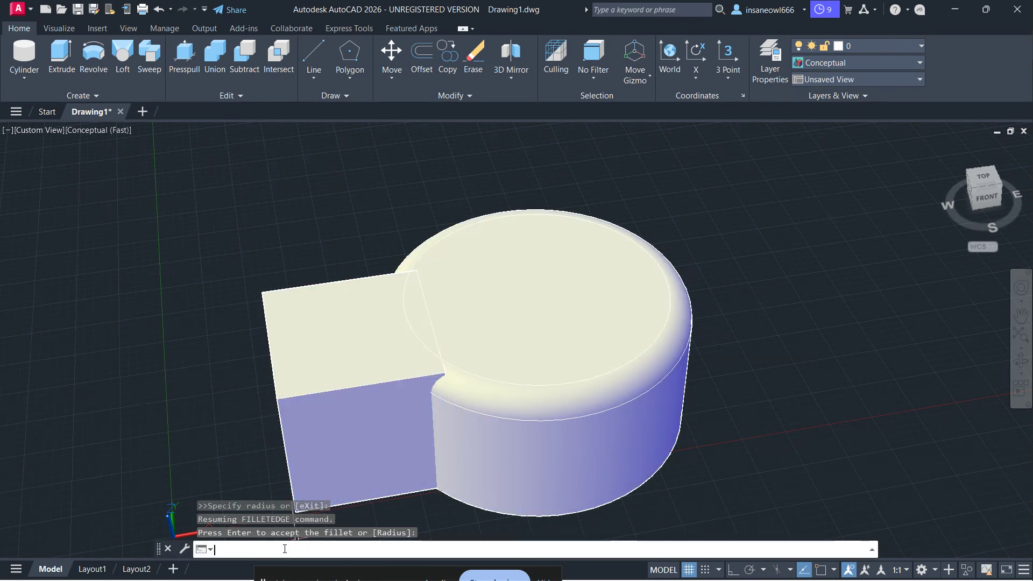
Step: Clean the filleted cylinder with the SOLIDEDIT Body cLean option
{"action": "type", "text": "soli"}
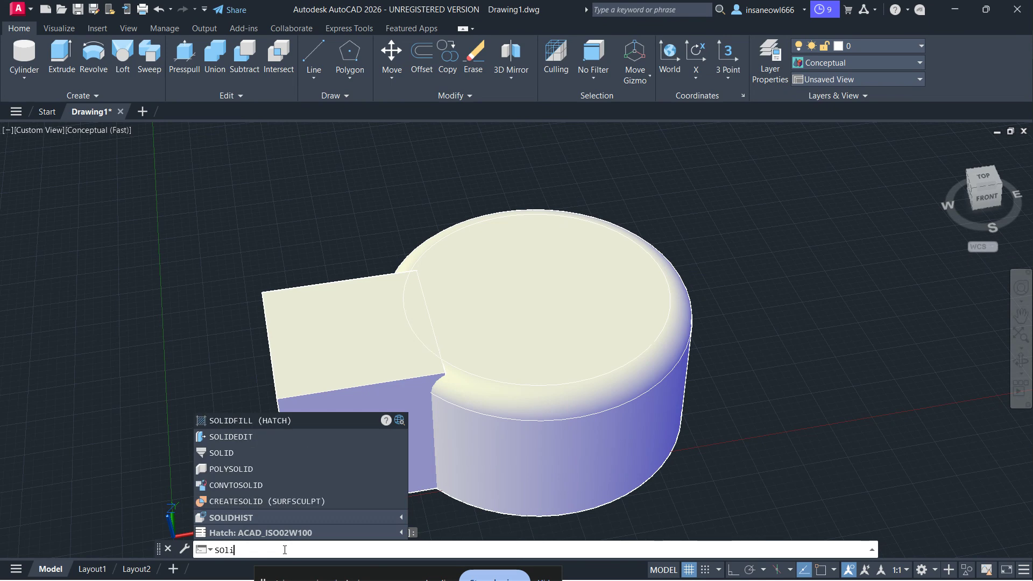
{"action": "type", "text": "dedit"}
{"action": "key", "text": "Return"}
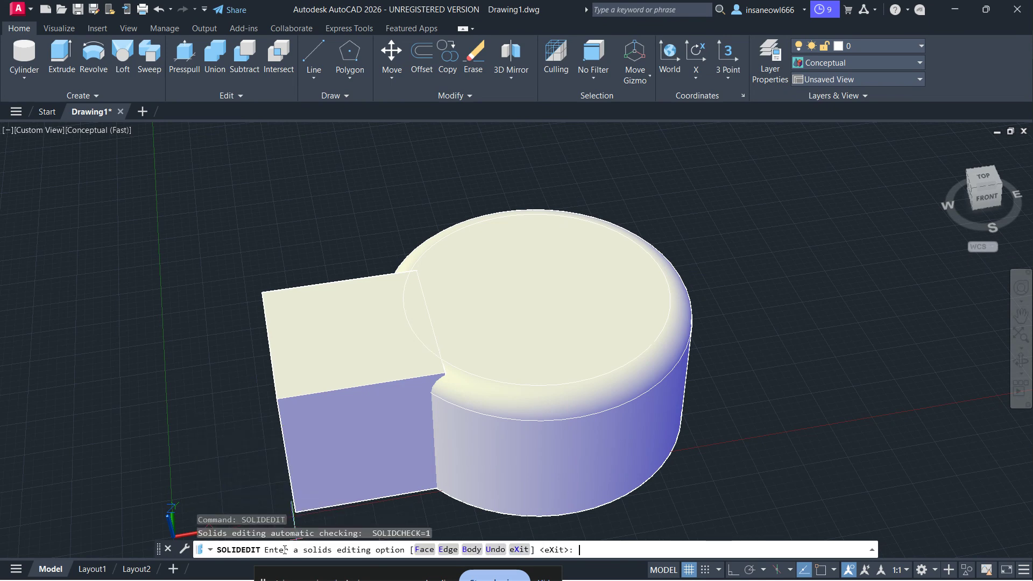
{"action": "left_click", "coordinate": [471, 549]}
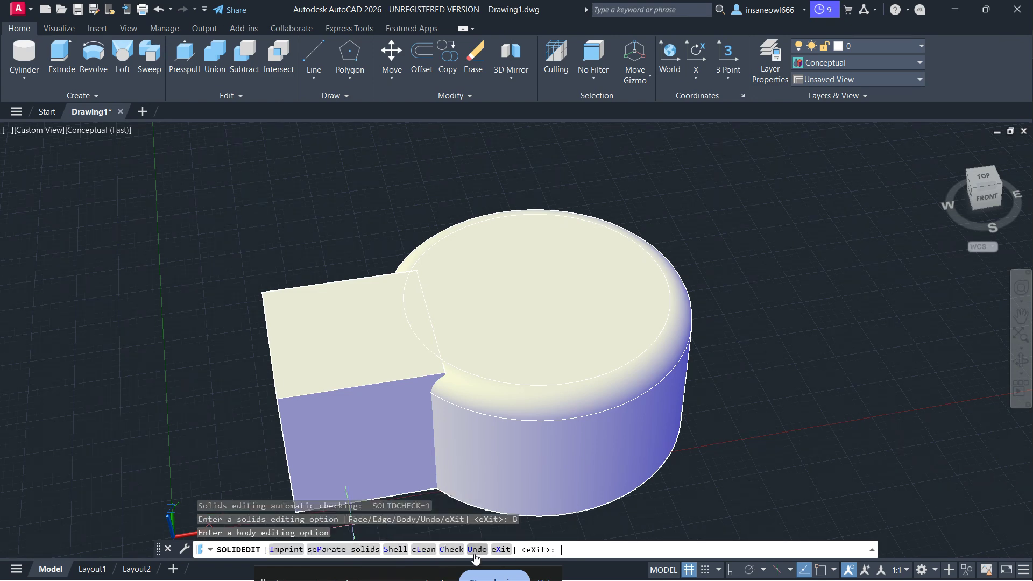
{"action": "left_click", "coordinate": [424, 550]}
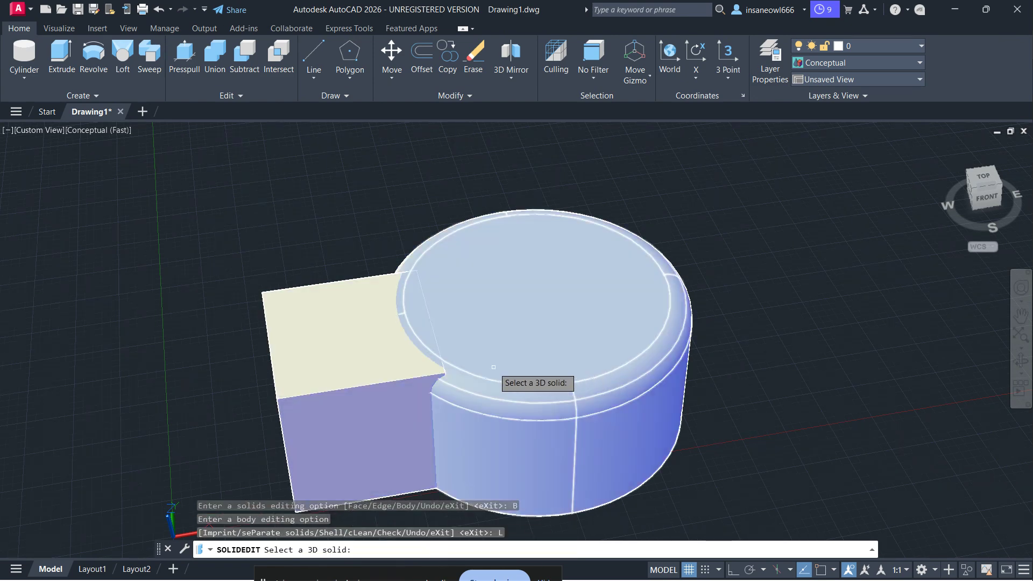
{"action": "left_click", "coordinate": [494, 367]}
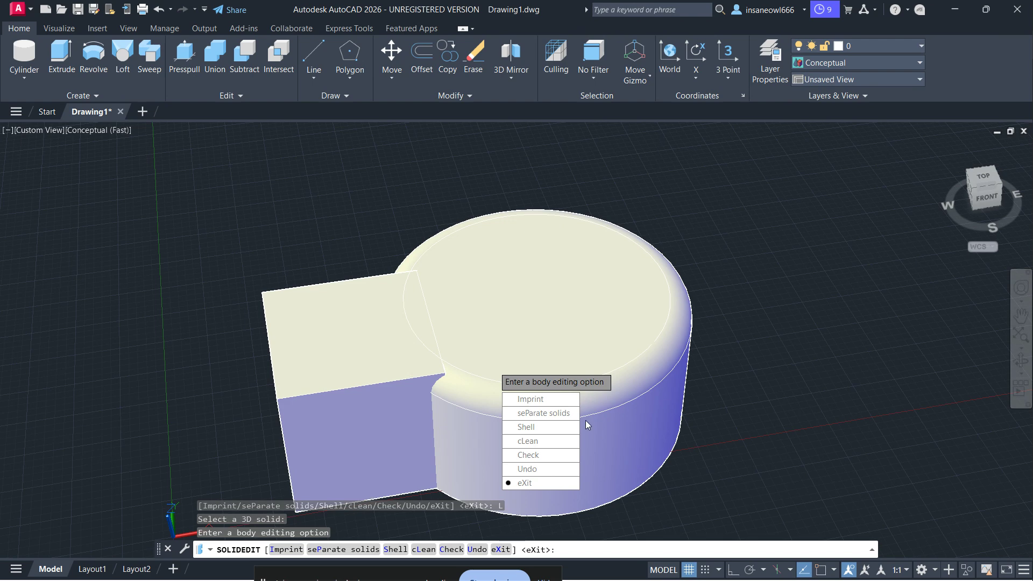
{"action": "left_click", "coordinate": [559, 441]}
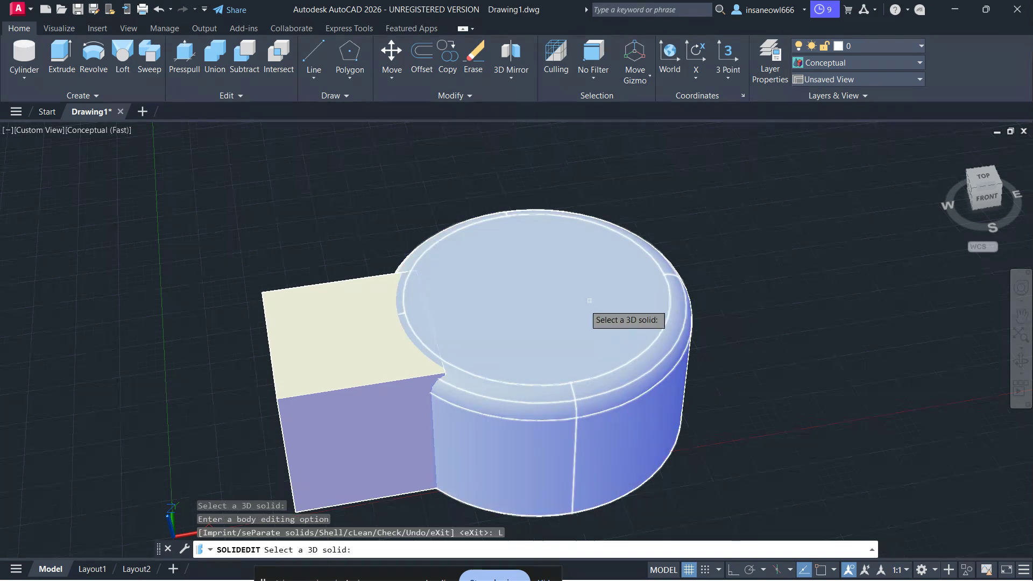
{"action": "key", "text": "Escape"}
Step: Check the filleted cylinder as a 3D solid with the SOLIDEDIT Body Check option
{"action": "type", "text": "so"}
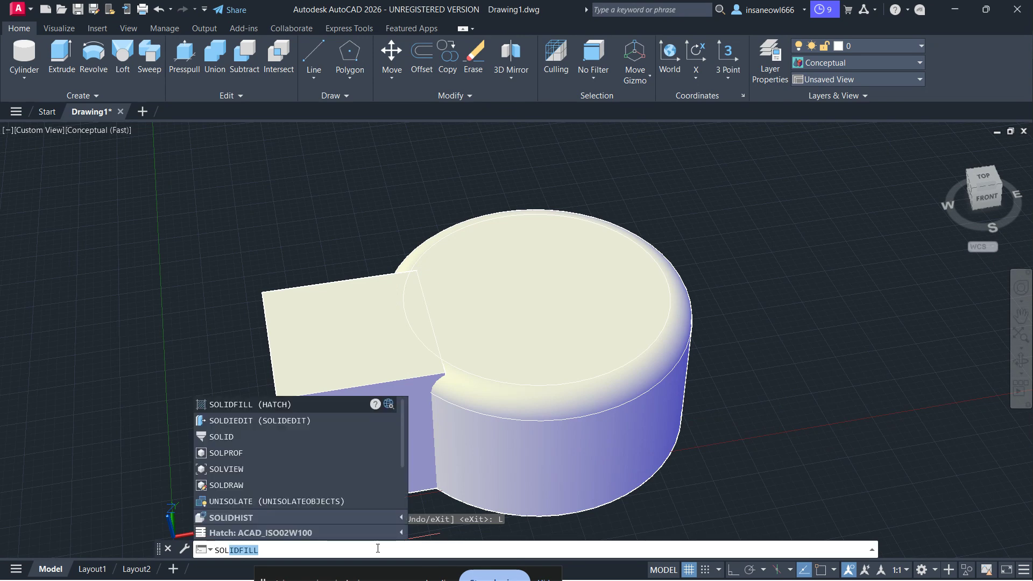
{"action": "type", "text": "lide"}
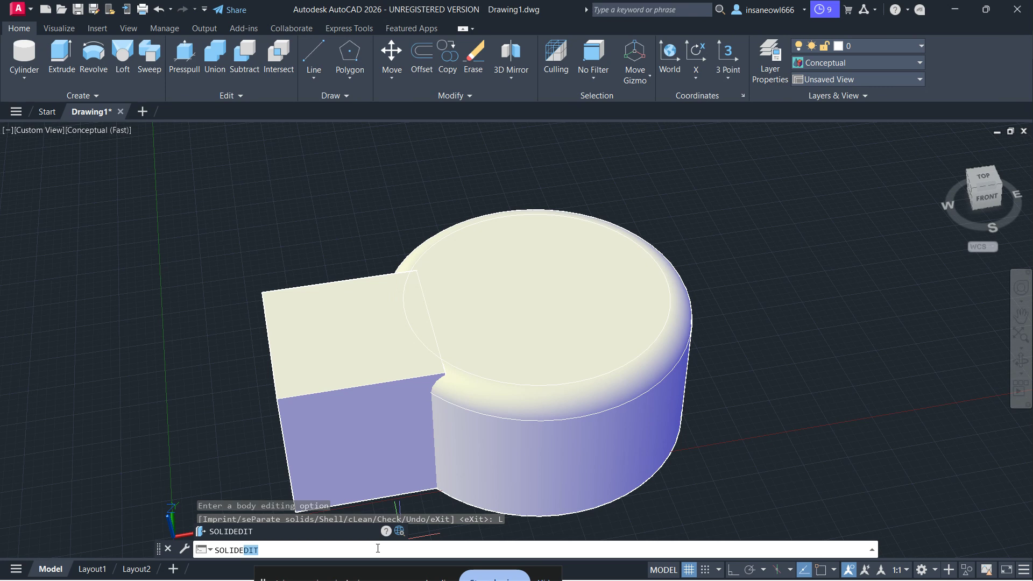
{"action": "key", "text": "Return"}
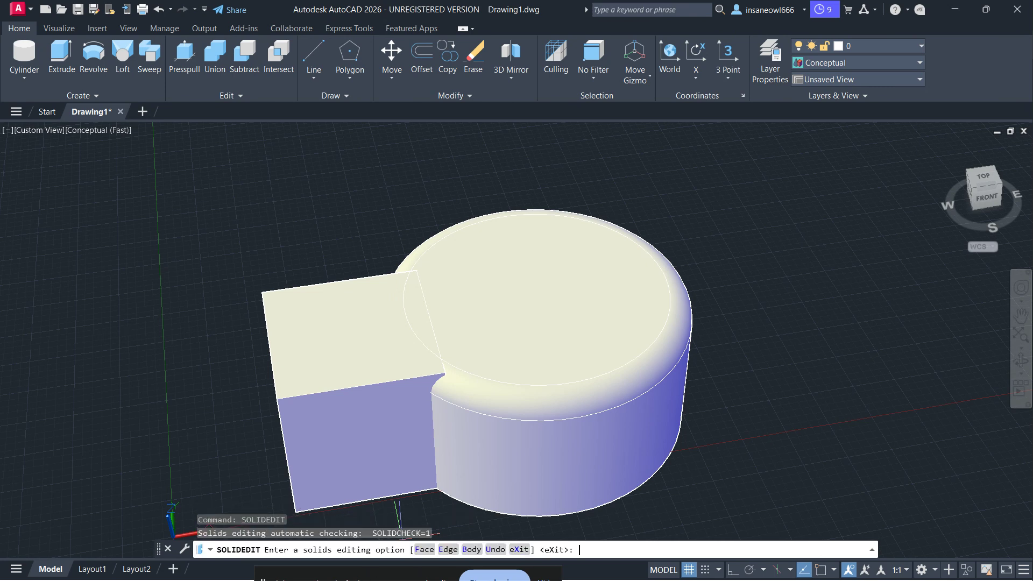
{"action": "left_click", "coordinate": [504, 546]}
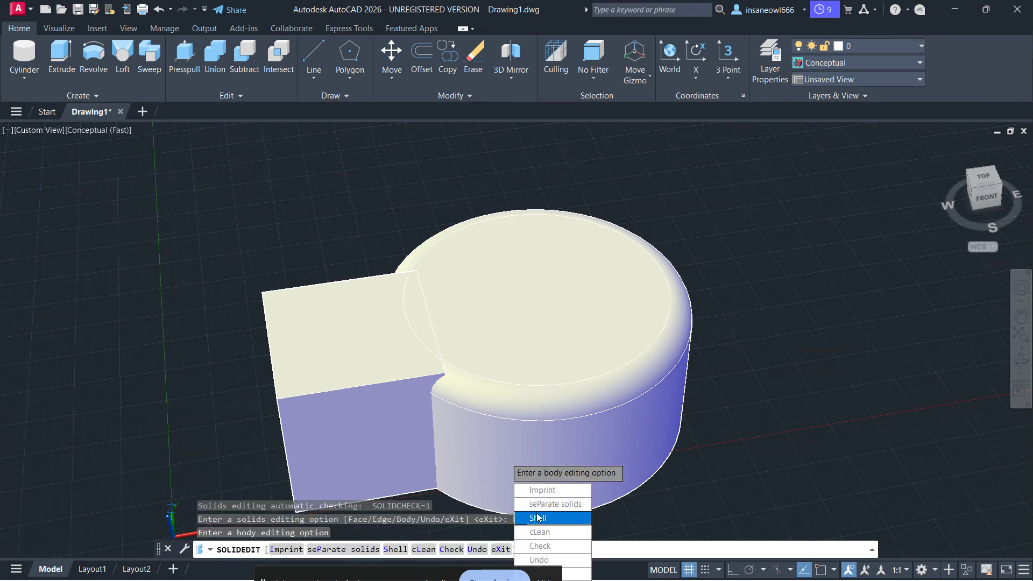
{"action": "left_click", "coordinate": [546, 546]}
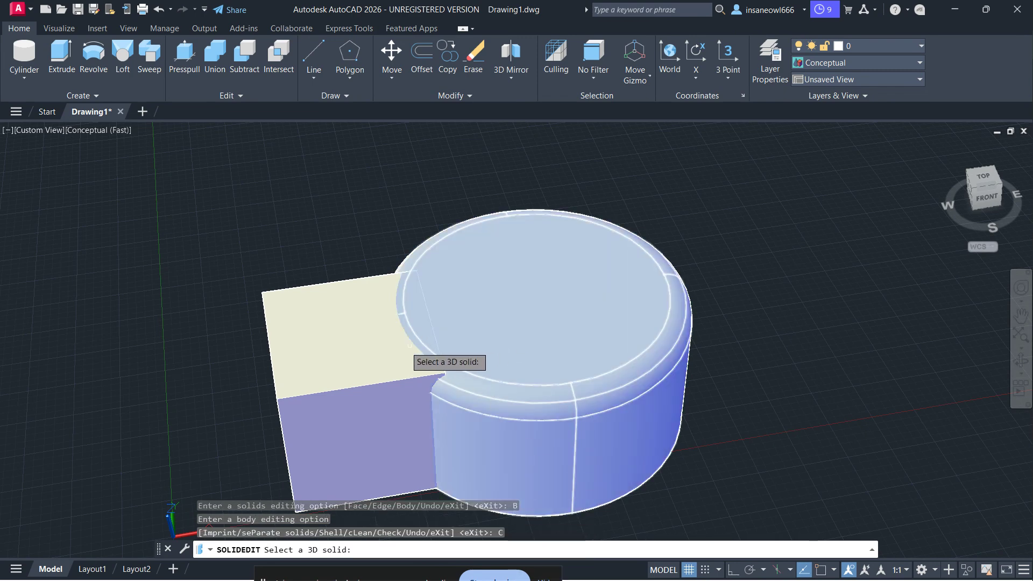
{"action": "left_click", "coordinate": [467, 346]}
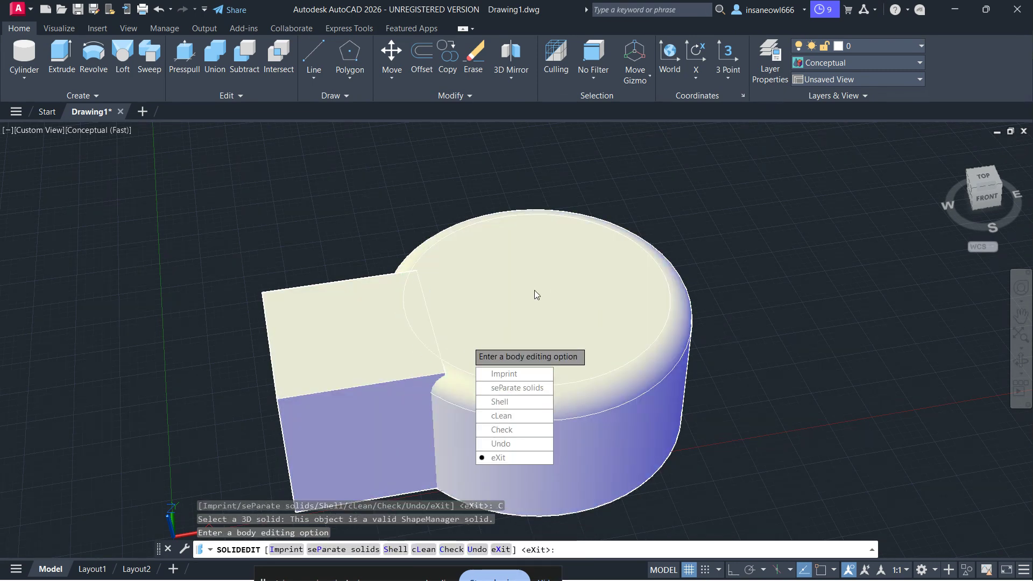
{"action": "left_click", "coordinate": [533, 430]}
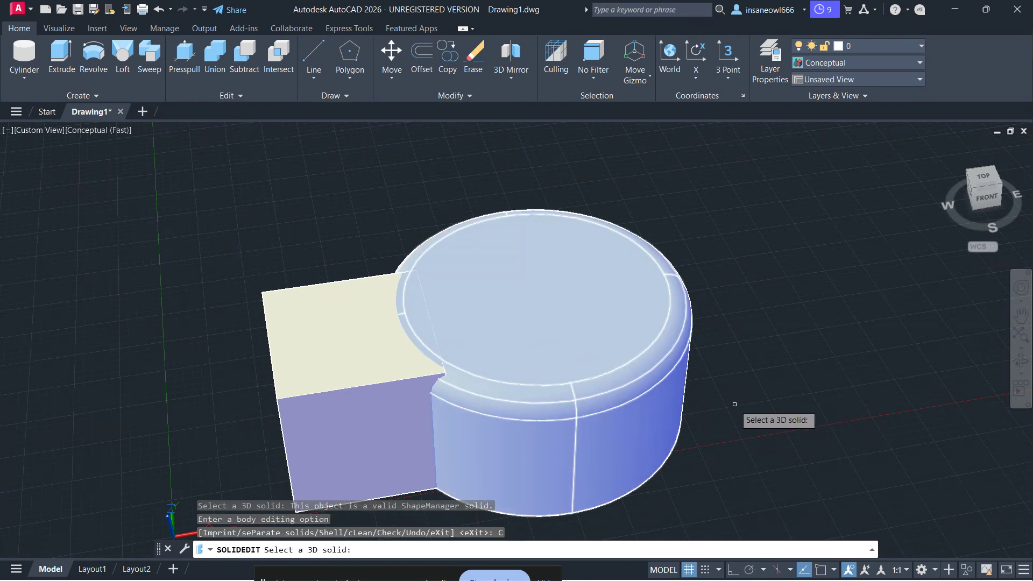
{"action": "key", "text": "Escape"}
{"action": "scroll", "coordinate": [737, 404], "scroll_direction": "up", "scroll_amount": 3}
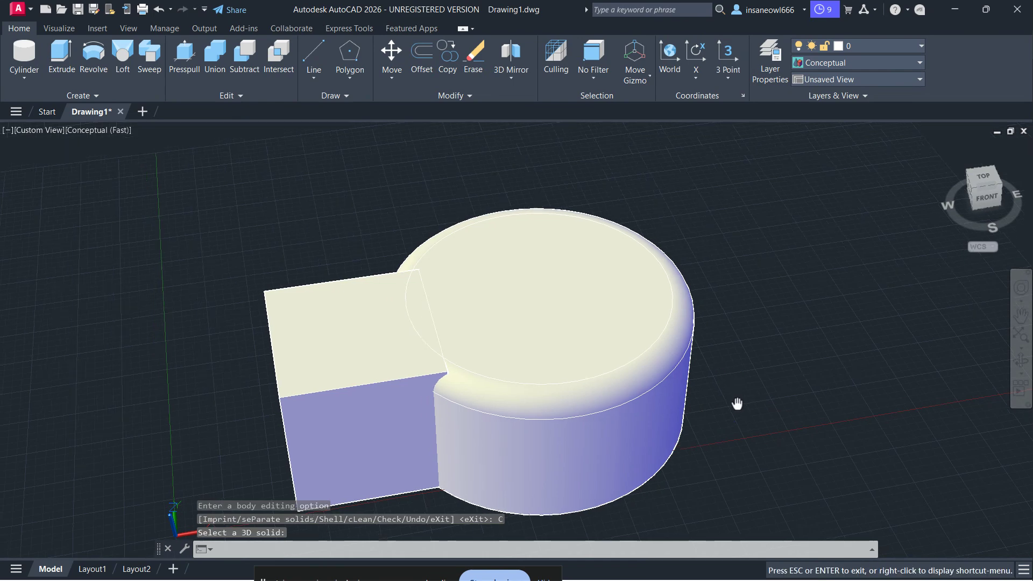
{"action": "scroll", "coordinate": [797, 371], "scroll_direction": "down", "scroll_amount": 5}
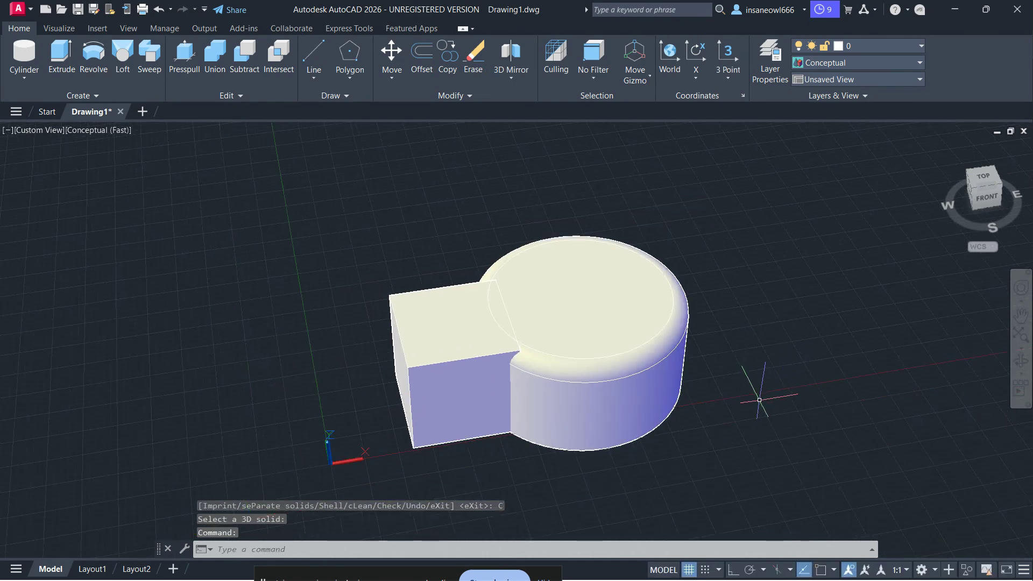
{"action": "middle_click_drag", "start_coordinate": [750, 380], "coordinate": [746, 358], "text": "shift"}
{"action": "scroll", "coordinate": [763, 385], "scroll_direction": "up", "scroll_amount": 4}
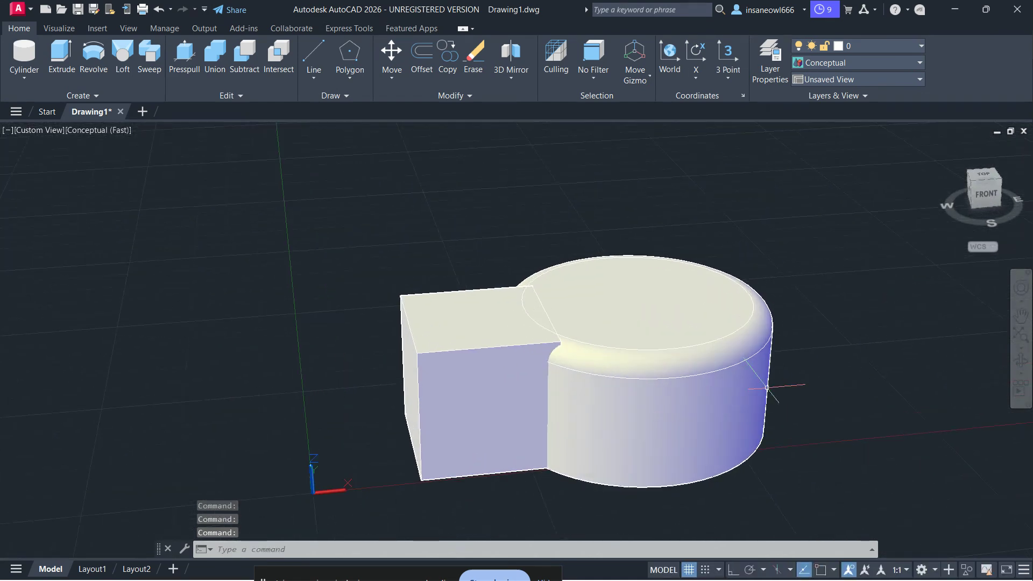
{"action": "middle_click_drag", "start_coordinate": [878, 371], "coordinate": [786, 341]}
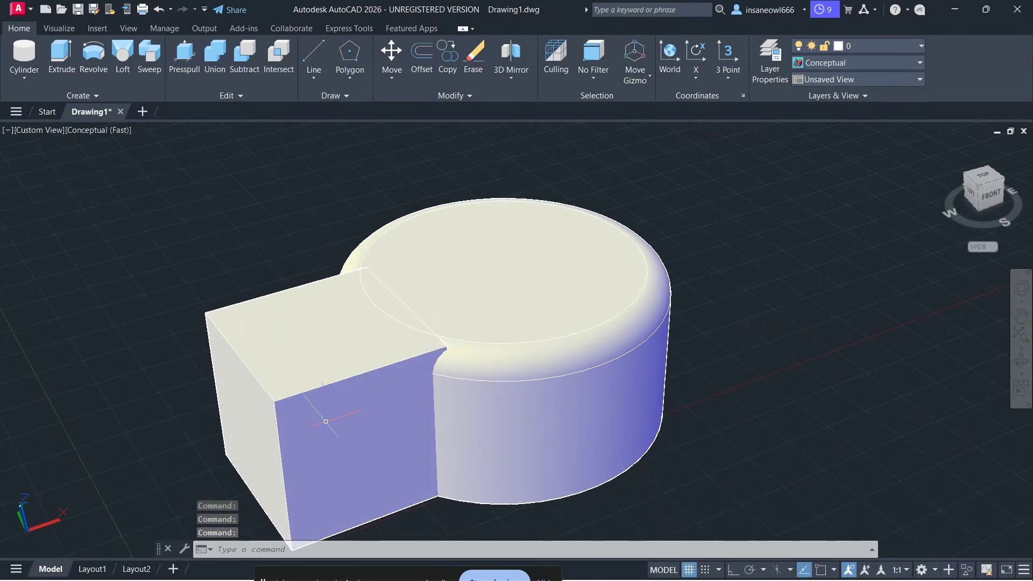
Step: Chamfer the box's top edge on the end face away from the cylinder with CHAMFEREDGE, using both distances of 1
{"action": "scroll", "coordinate": [318, 432], "scroll_direction": "up", "scroll_amount": 3}
{"action": "middle_click_drag", "start_coordinate": [316, 434], "coordinate": [555, 360]}
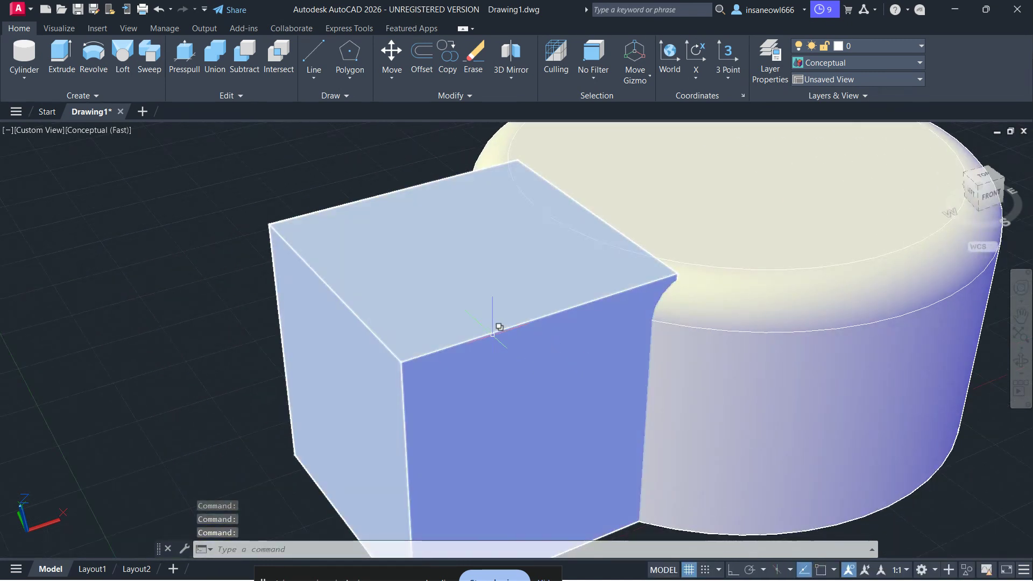
{"action": "middle_click_drag", "start_coordinate": [828, 298], "coordinate": [463, 330]}
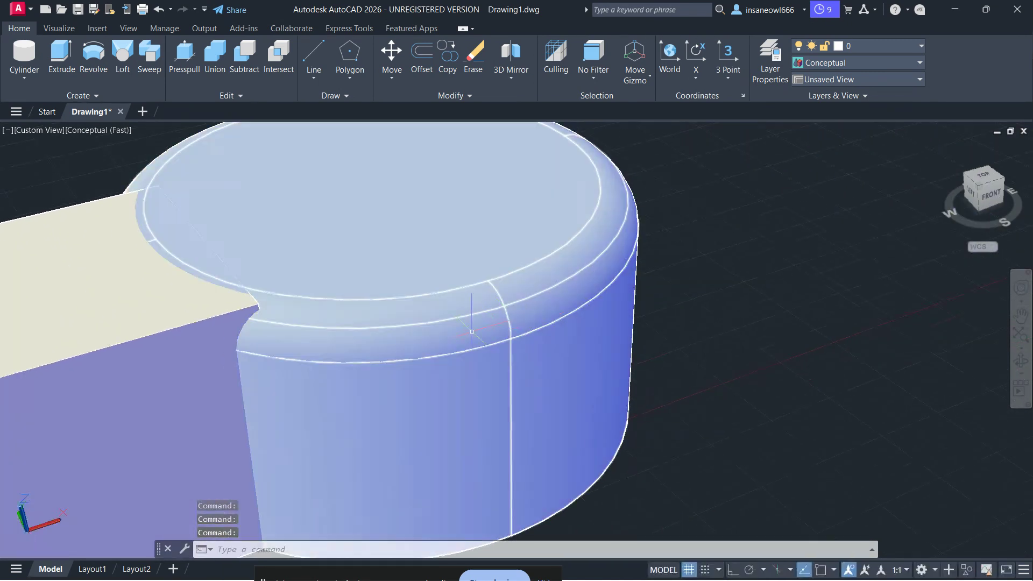
{"action": "scroll", "coordinate": [945, 346], "scroll_direction": "down", "scroll_amount": 2}
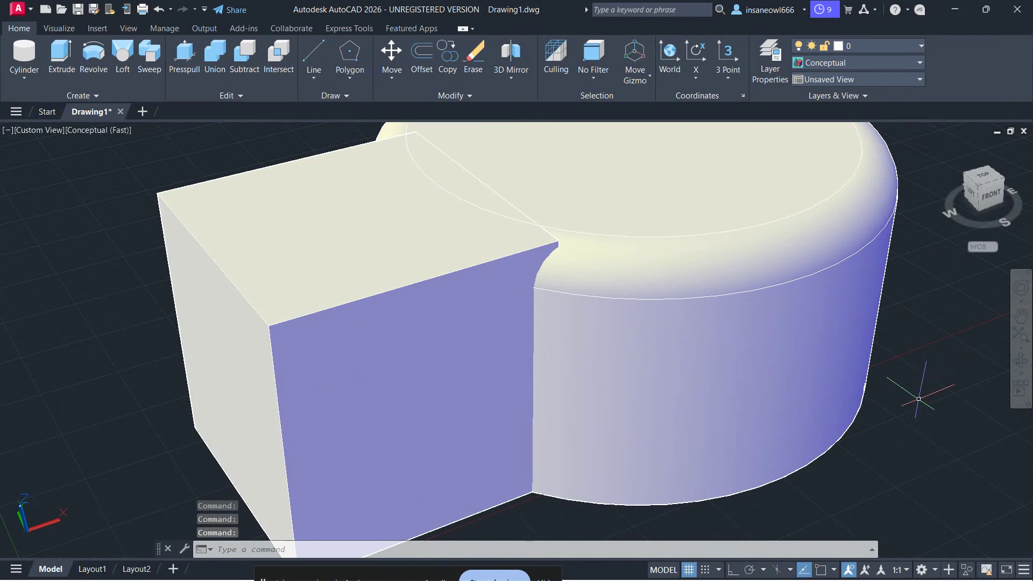
{"action": "scroll", "coordinate": [888, 405], "scroll_direction": "down", "scroll_amount": 2}
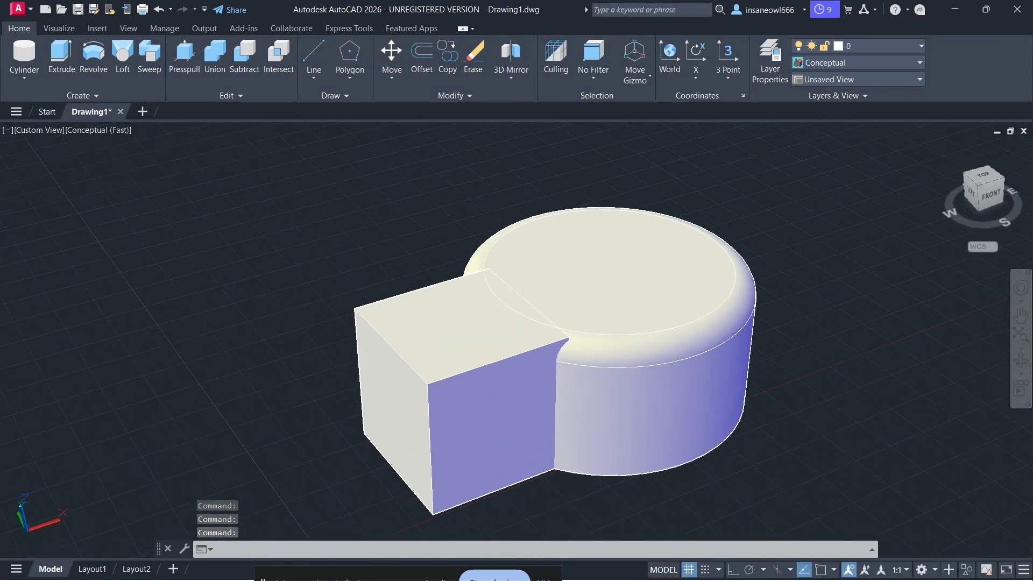
{"action": "left_click", "coordinate": [235, 96]}
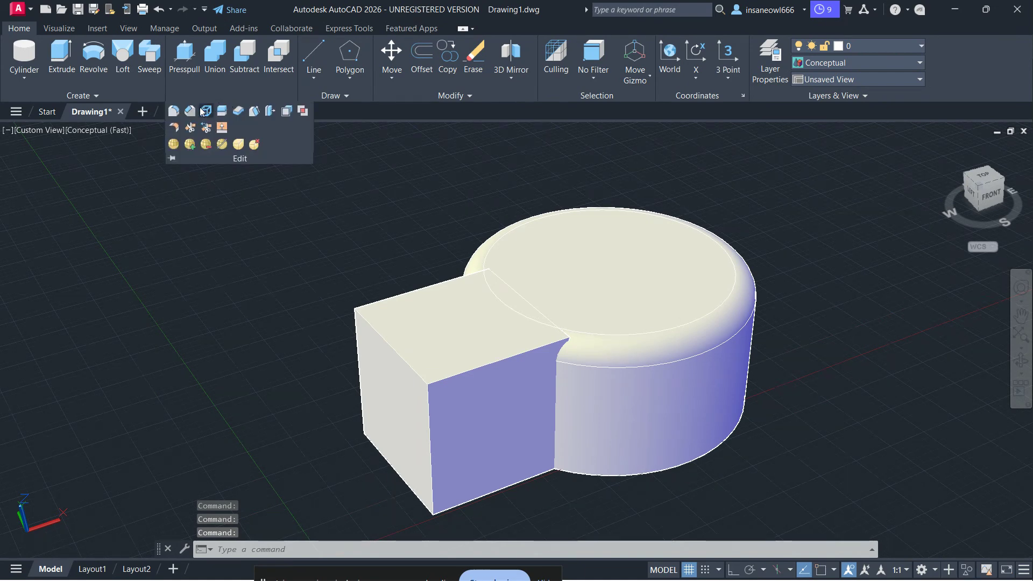
{"action": "left_click", "coordinate": [191, 111]}
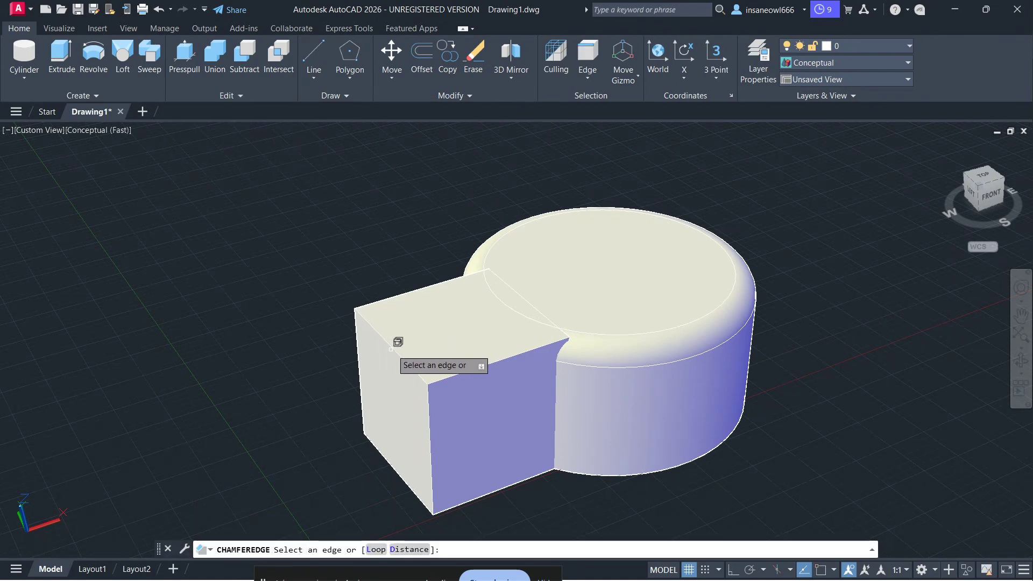
{"action": "left_click", "coordinate": [394, 350]}
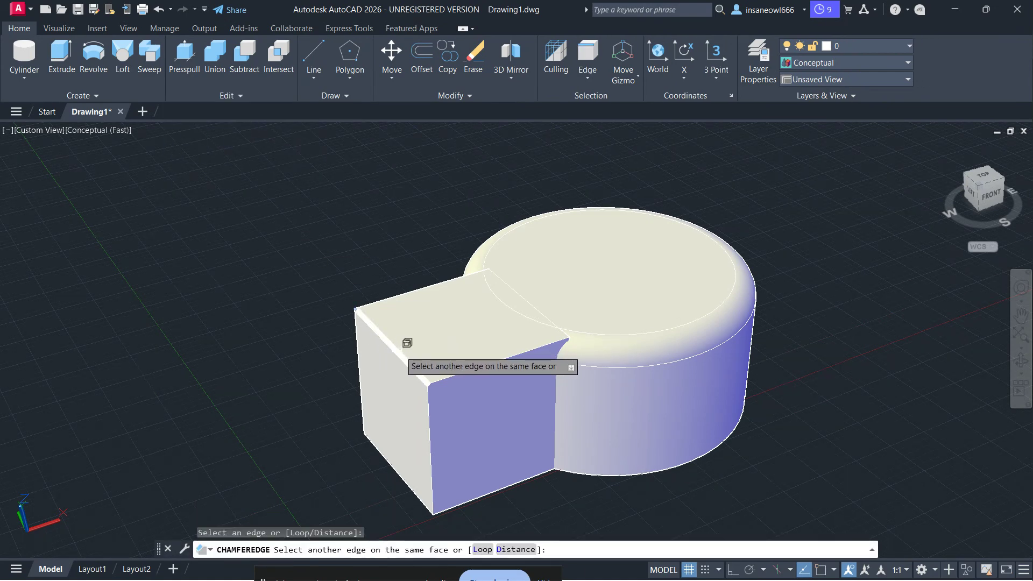
{"action": "key", "text": "Return"}
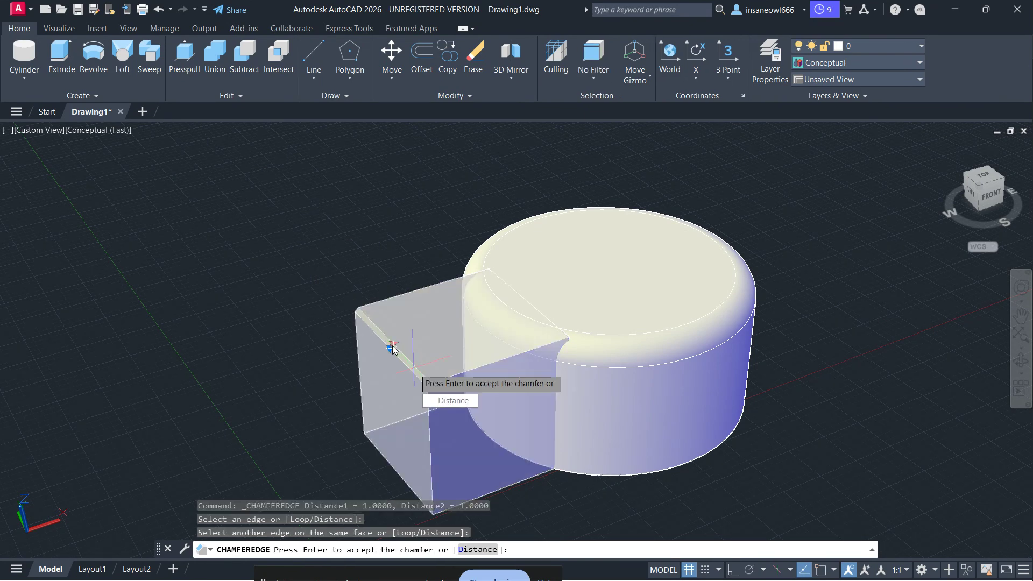
{"action": "left_click", "coordinate": [393, 345]}
{"action": "key", "text": "Return"}
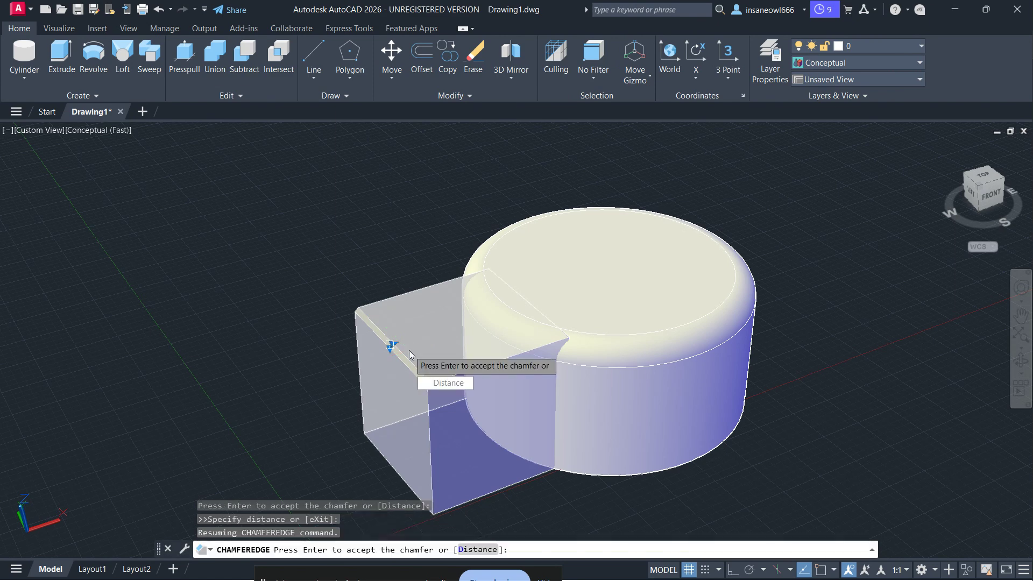
{"action": "key", "text": "Return"}
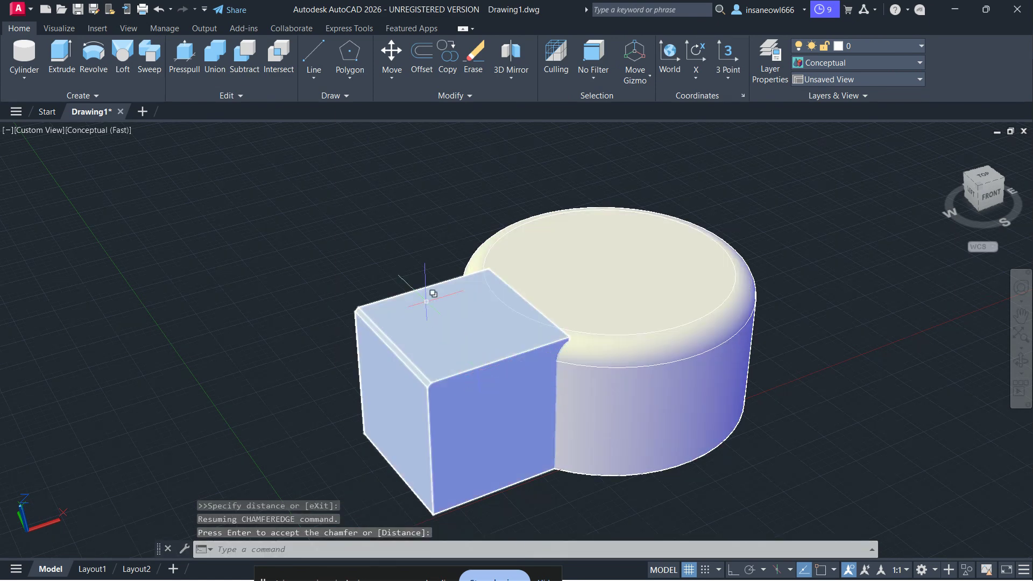
{"action": "left_click", "coordinate": [437, 359]}
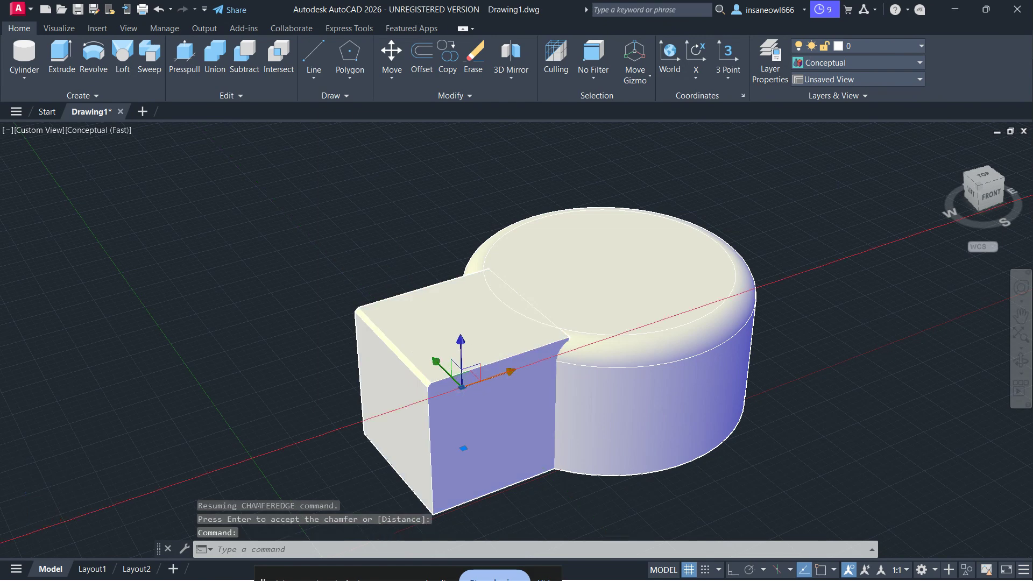
{"action": "left_click", "coordinate": [462, 383]}
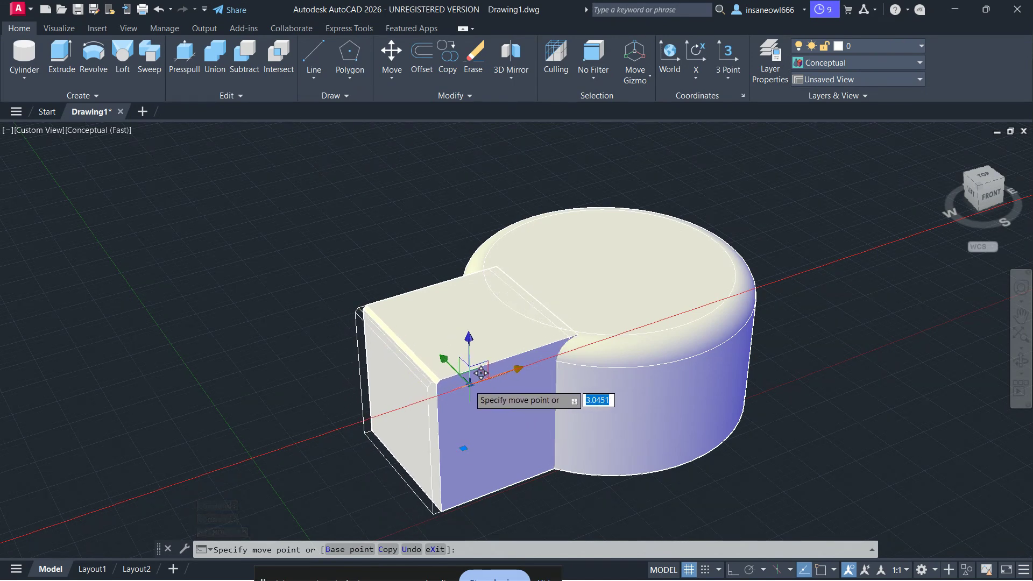
{"action": "key", "text": "Escape"}
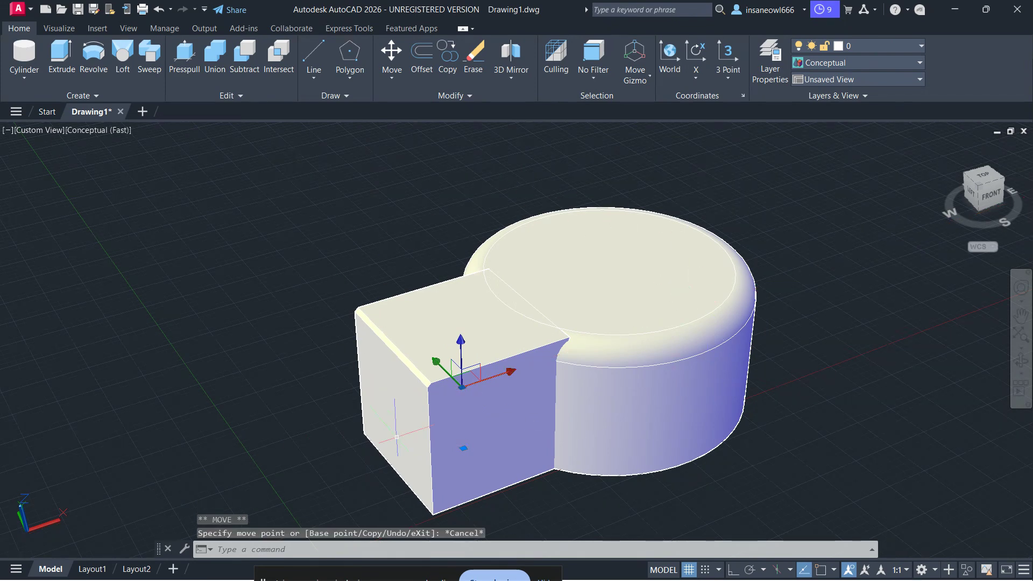
{"action": "key", "text": "Escape"}
Step: Scale up the box and cylinder together with SCALE, picking a base point beyond the cylinder and the scale factor freehand
{"action": "mouse_move", "coordinate": [797, 346]}
{"action": "middle_mouse_down", "text": "shift"}
{"action": "mouse_move", "coordinate": [791, 315]}
{"action": "mouse_move", "coordinate": [748, 332]}
{"action": "mouse_move", "coordinate": [776, 313]}
{"action": "mouse_move", "coordinate": [773, 345]}
{"action": "middle_mouse_up", "text": "shift"}
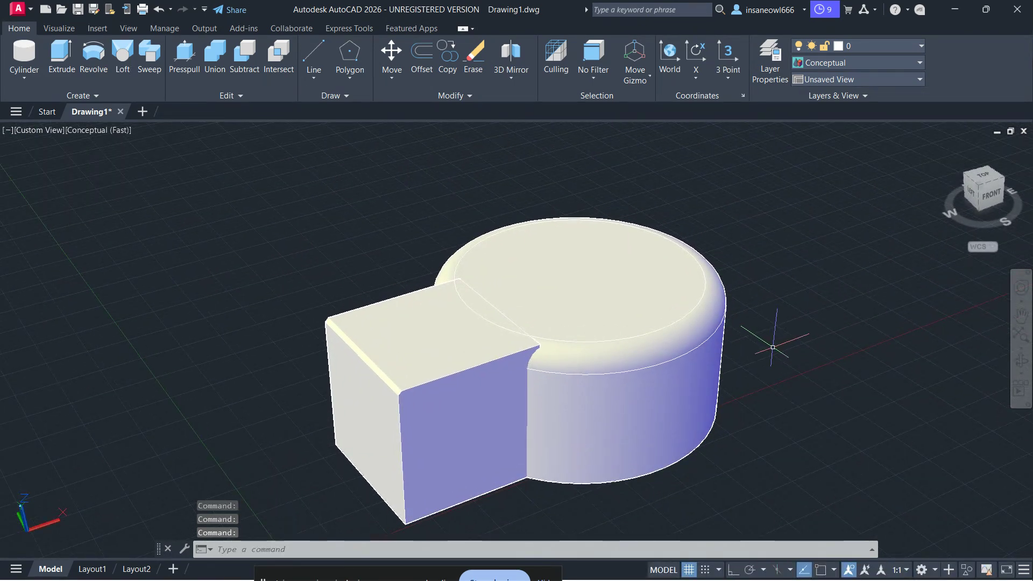
{"action": "scroll", "coordinate": [772, 347], "scroll_direction": "down", "scroll_amount": 4}
{"action": "left_click", "coordinate": [710, 455]}
{"action": "left_click", "coordinate": [341, 268]}
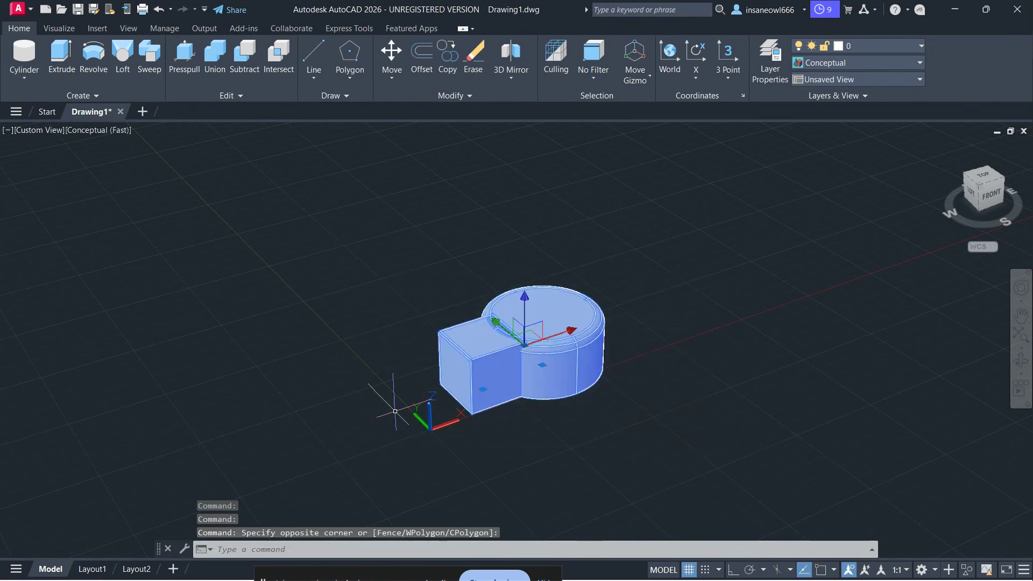
{"action": "type", "text": "sca"}
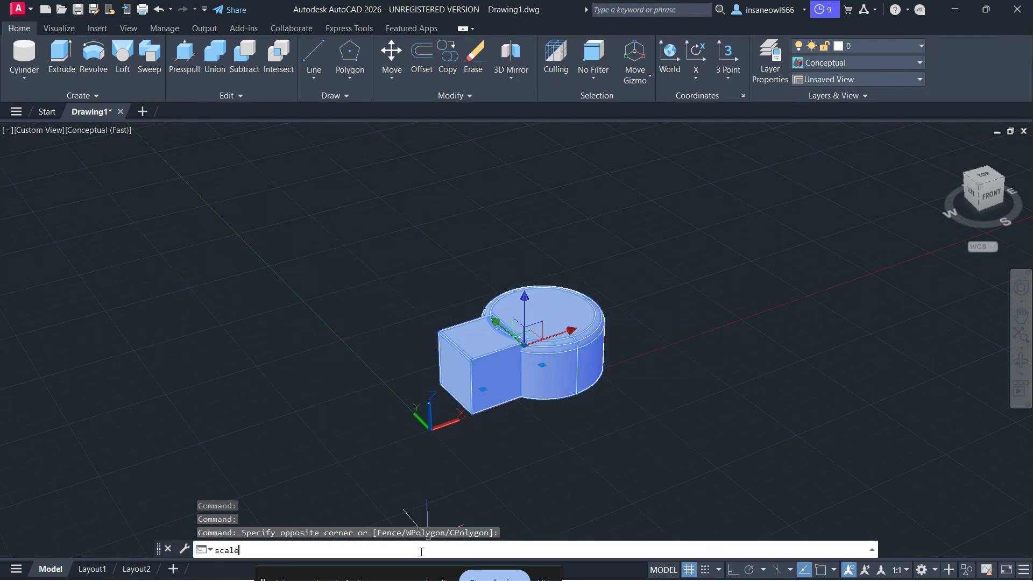
{"action": "type", "text": "le"}
{"action": "key", "text": "Return"}
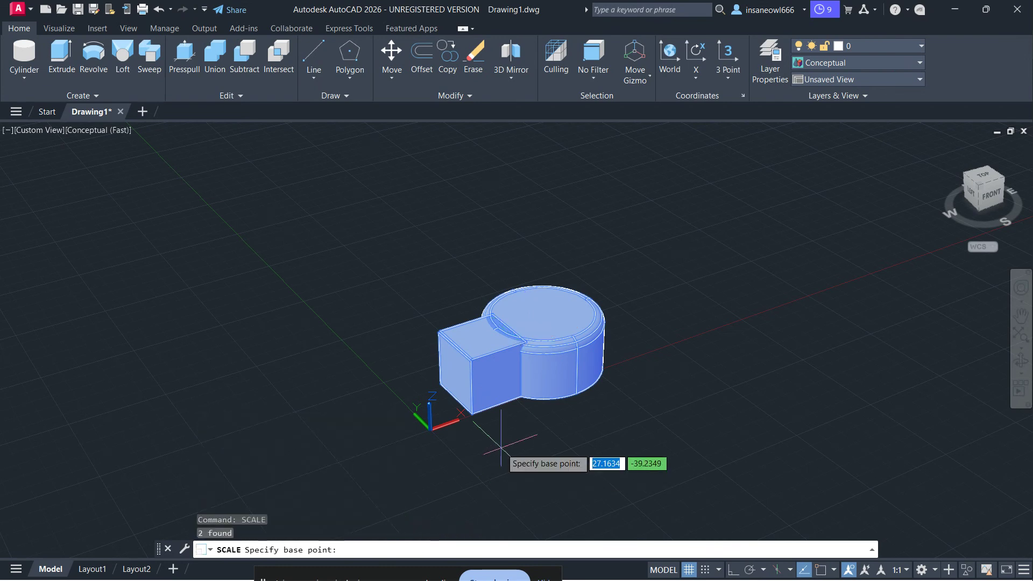
{"action": "left_click", "coordinate": [672, 329]}
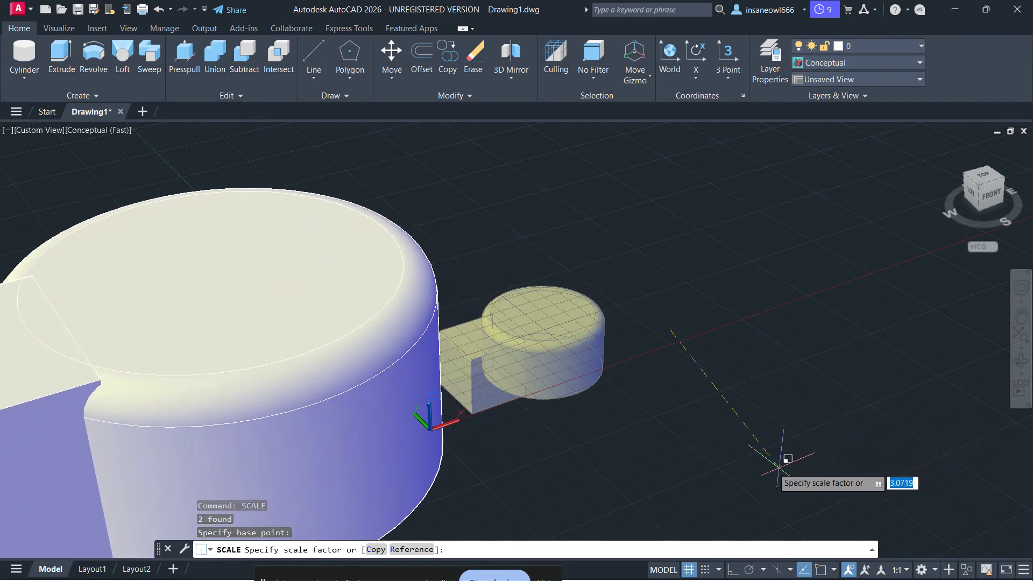
{"action": "left_click", "coordinate": [694, 446]}
{"action": "middle_click_drag", "start_coordinate": [521, 460], "coordinate": [698, 366]}
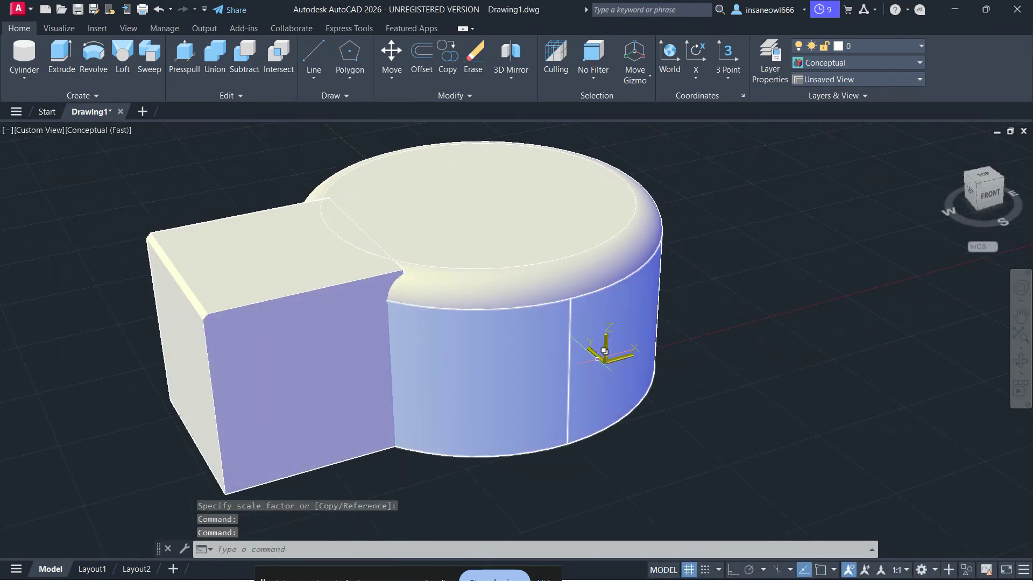
{"action": "middle_click_drag", "start_coordinate": [678, 371], "coordinate": [718, 416]}
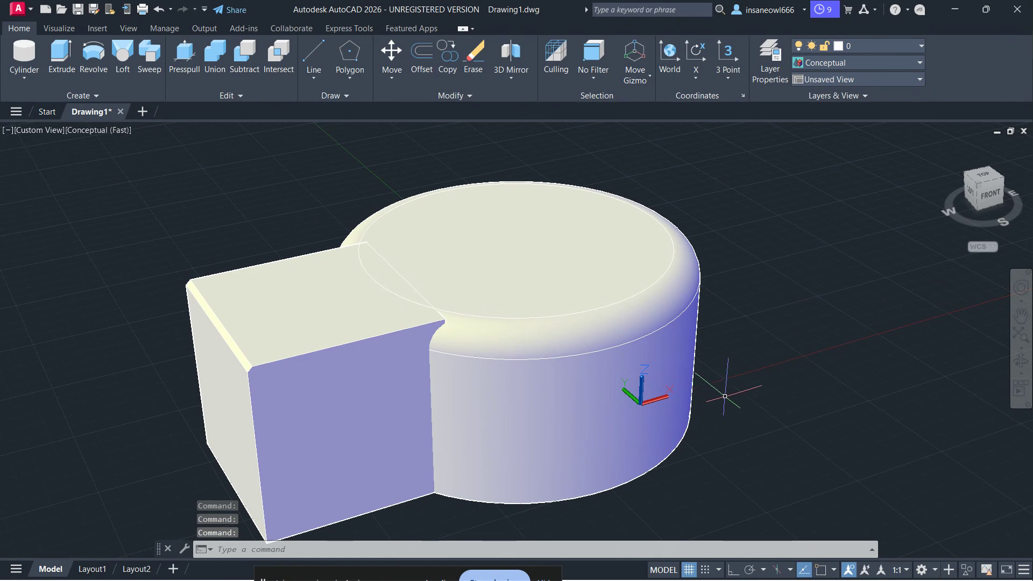
Step: Undo the scaling of the box and cylinder
{"action": "key", "text": "ctrl+z"}
{"action": "key", "text": "ctrl+z"}
{"action": "key", "text": "ctrl+z"}
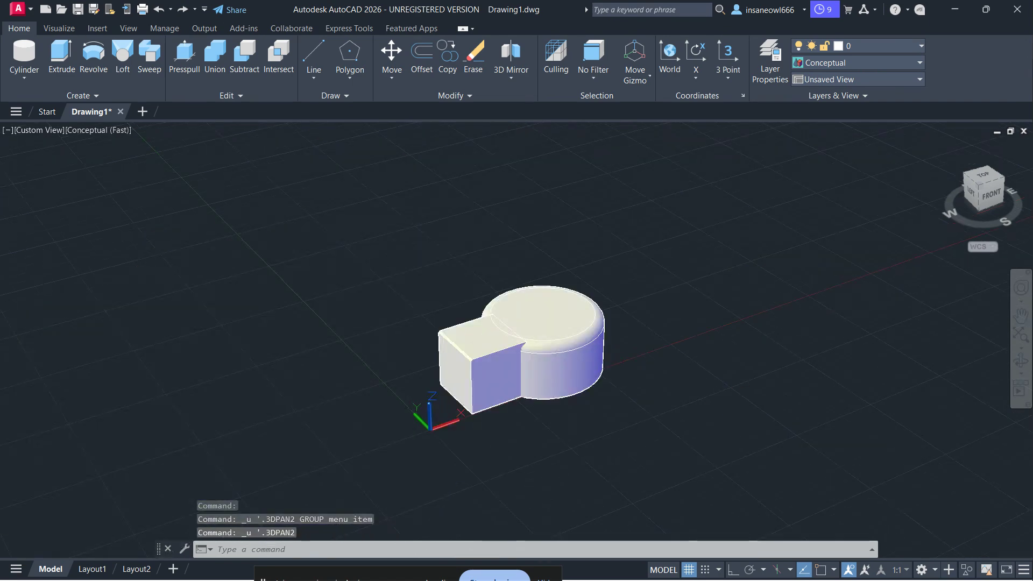
{"action": "scroll", "coordinate": [616, 371], "scroll_direction": "up", "scroll_amount": 5}
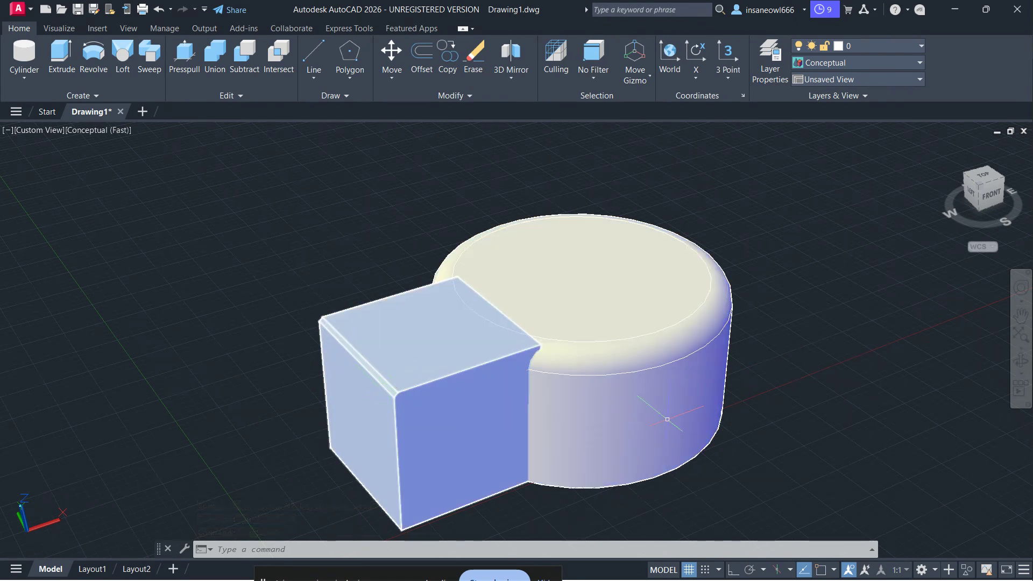
{"action": "left_click", "coordinate": [430, 415]}
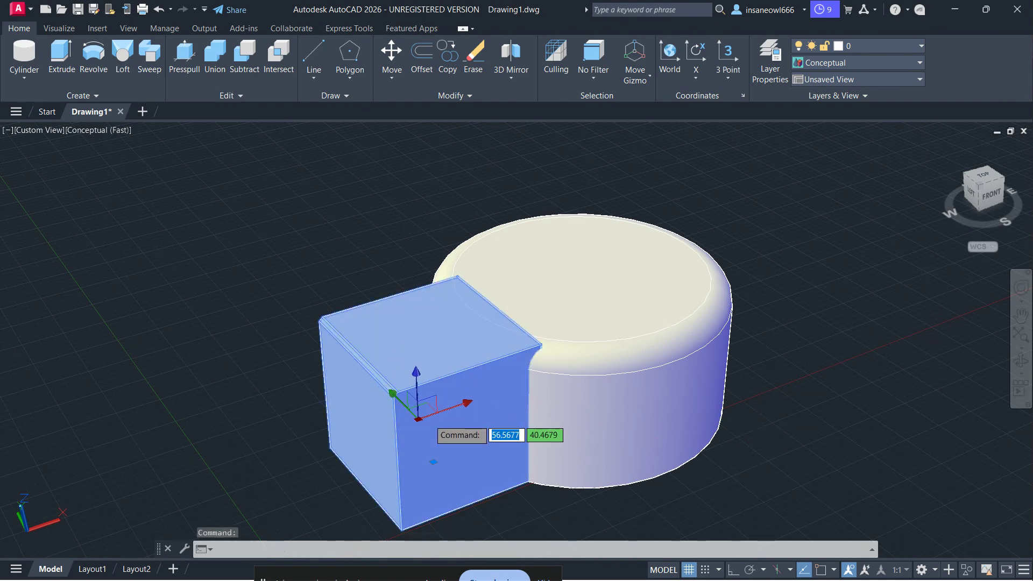
{"action": "key", "text": "Escape"}
{"action": "key", "text": "Escape"}
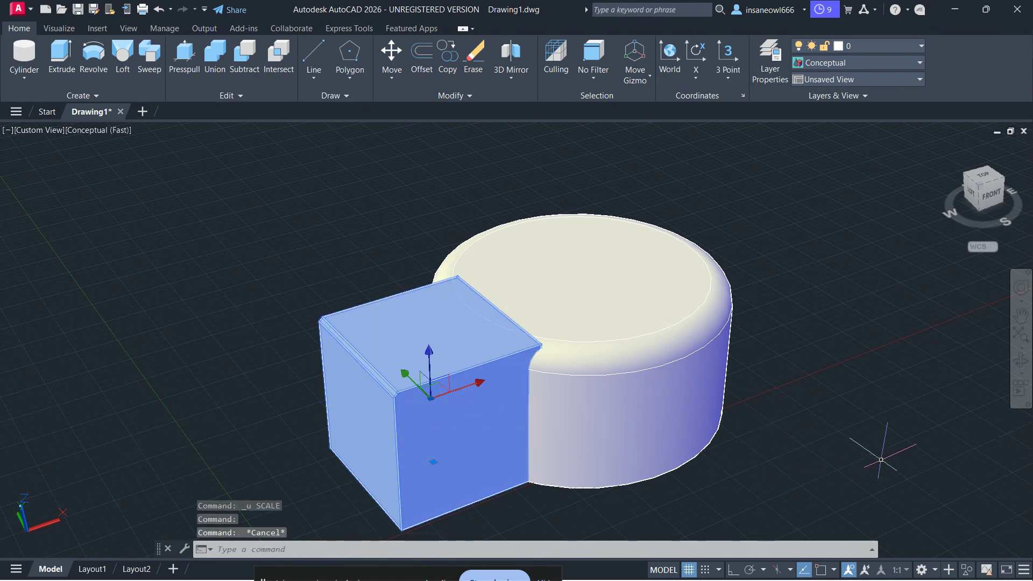
{"action": "middle_click_drag", "start_coordinate": [861, 386], "coordinate": [830, 341], "text": "shift"}
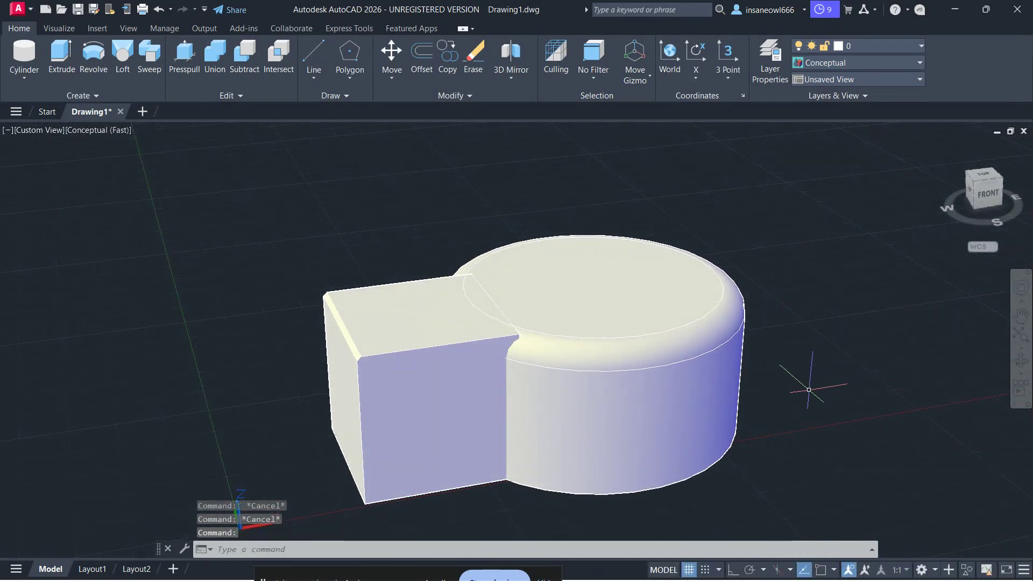